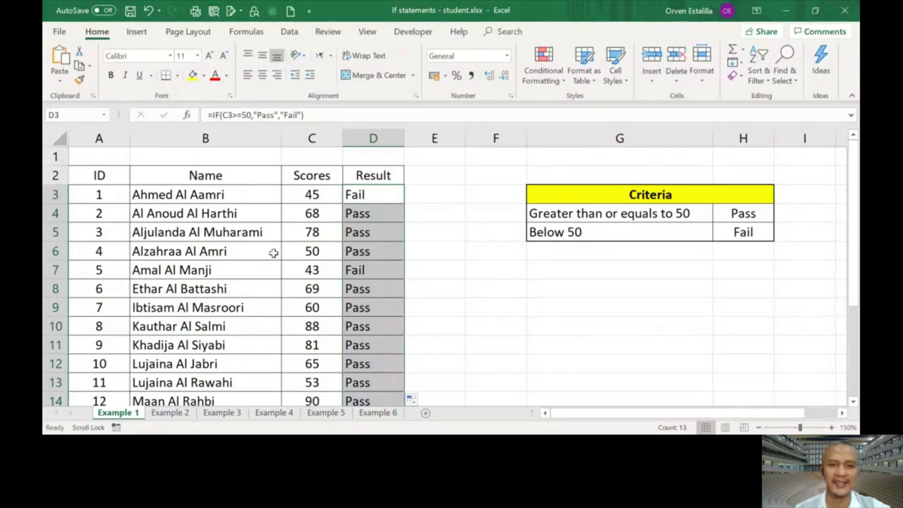
Step: Review the Pass and Fail criteria on the first example sheet
click(103, 155)
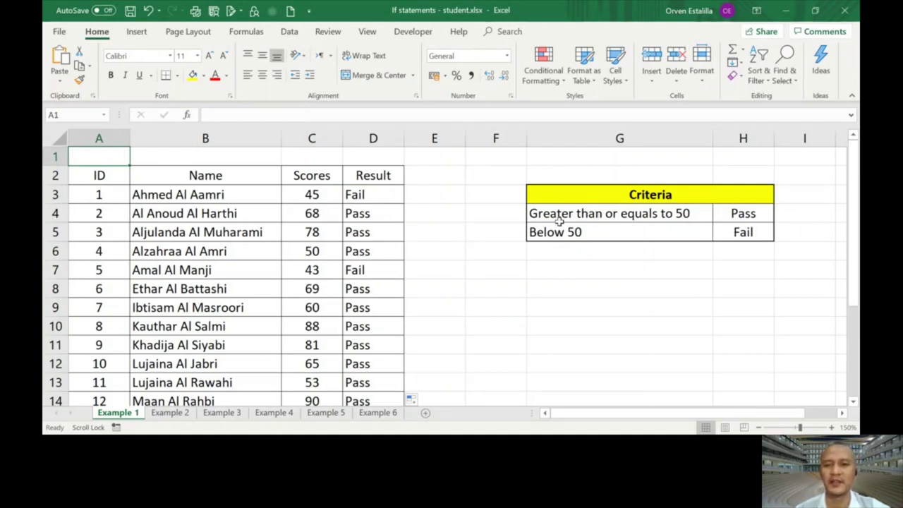
click(741, 211)
click(749, 233)
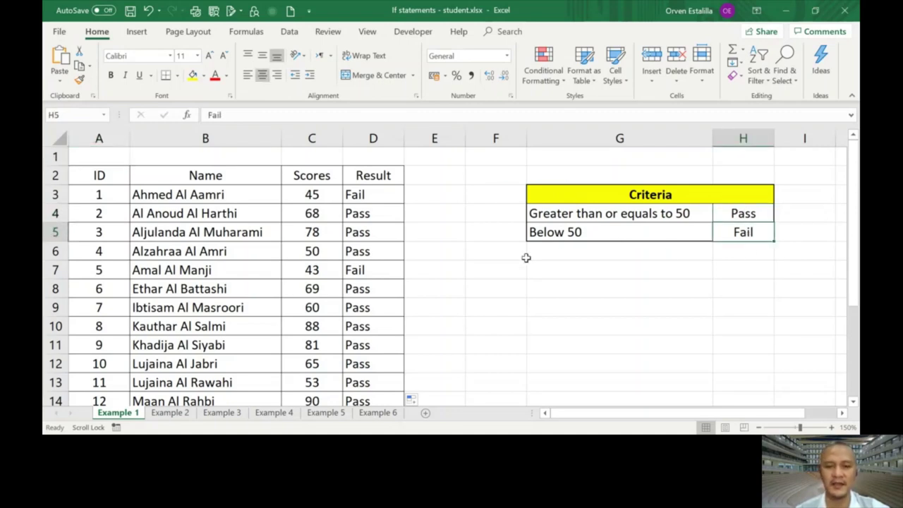
Step: On Example 2, check salary C3 and the 15%/10% criteria, then select Bonus cell D3
click(170, 413)
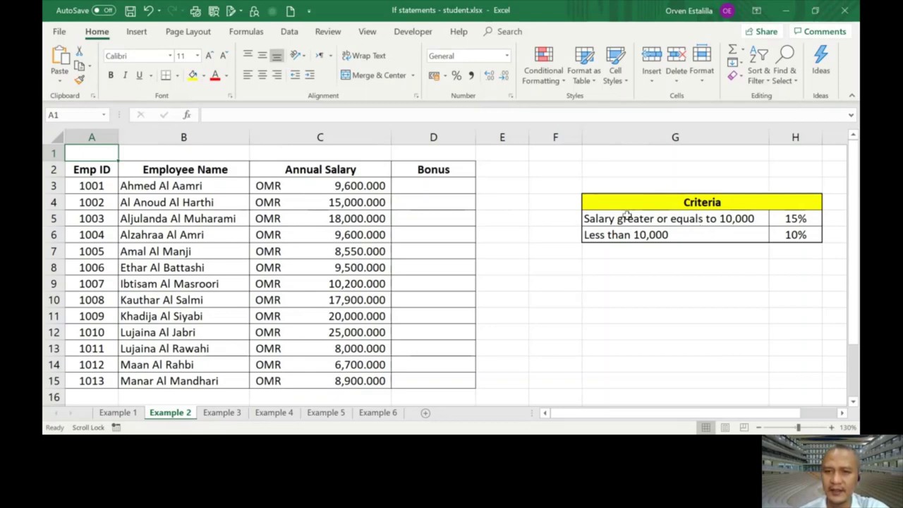
click(362, 185)
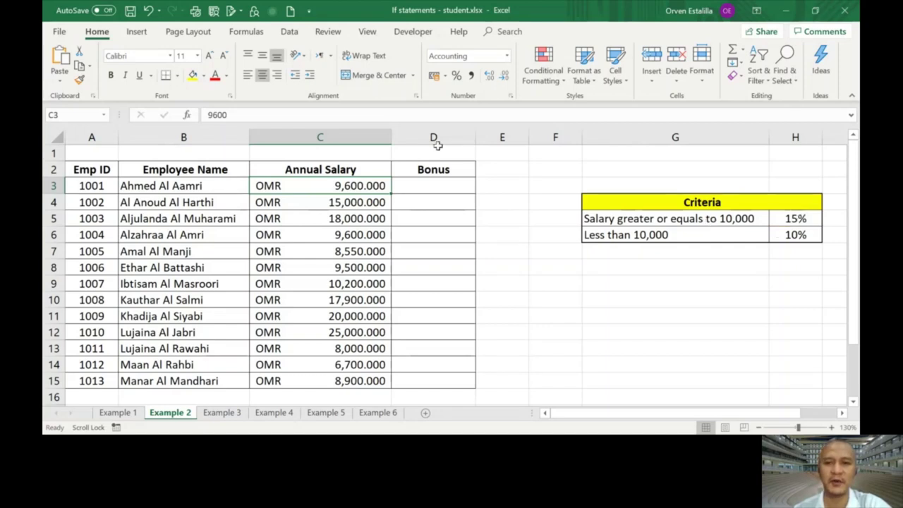
click(684, 234)
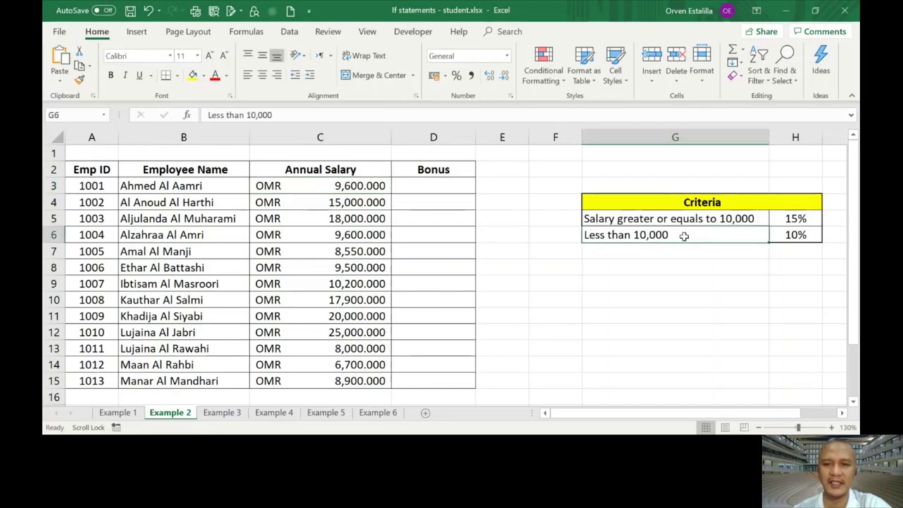
click(794, 234)
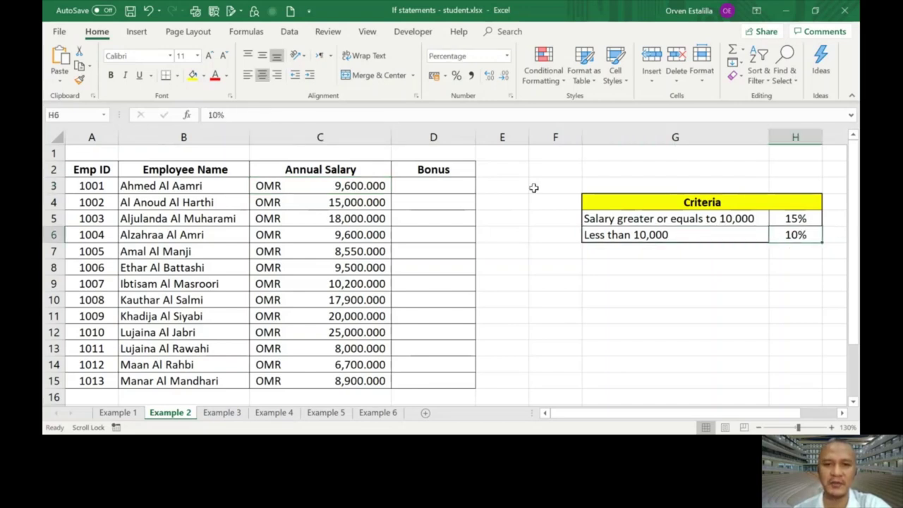
click(458, 183)
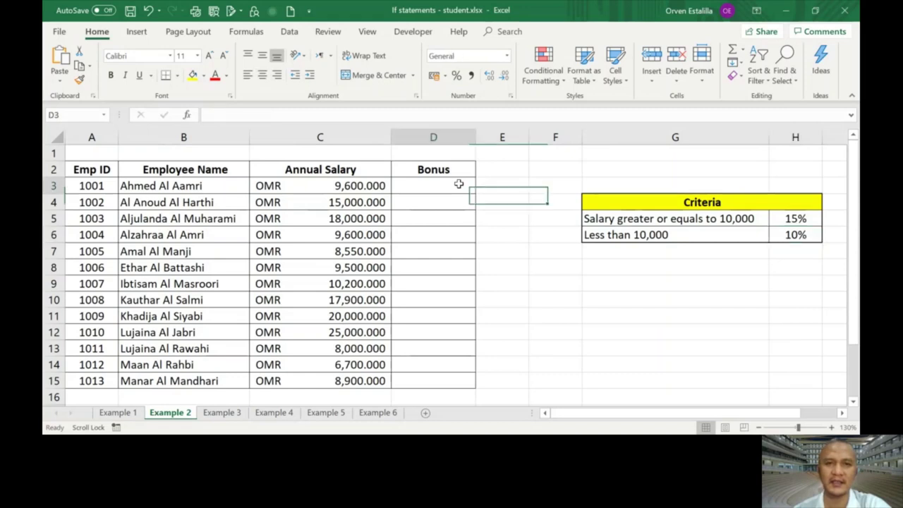
click(344, 186)
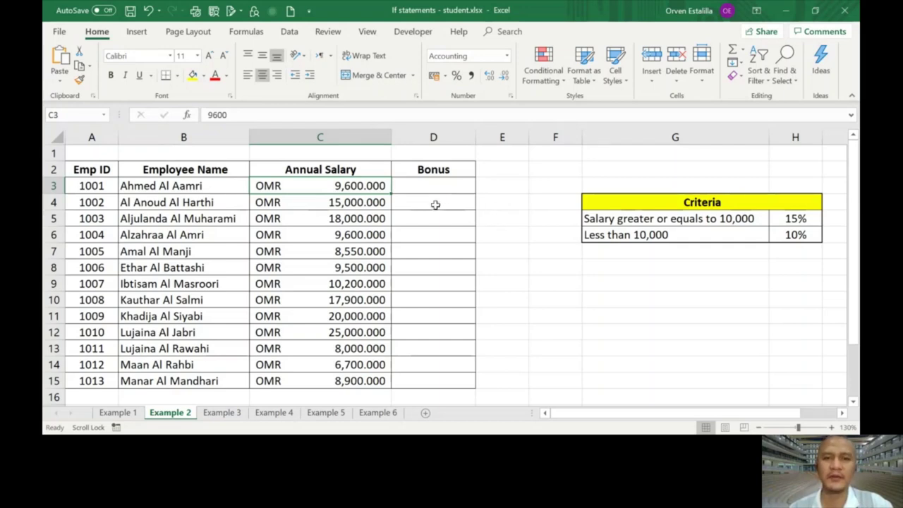
click(445, 185)
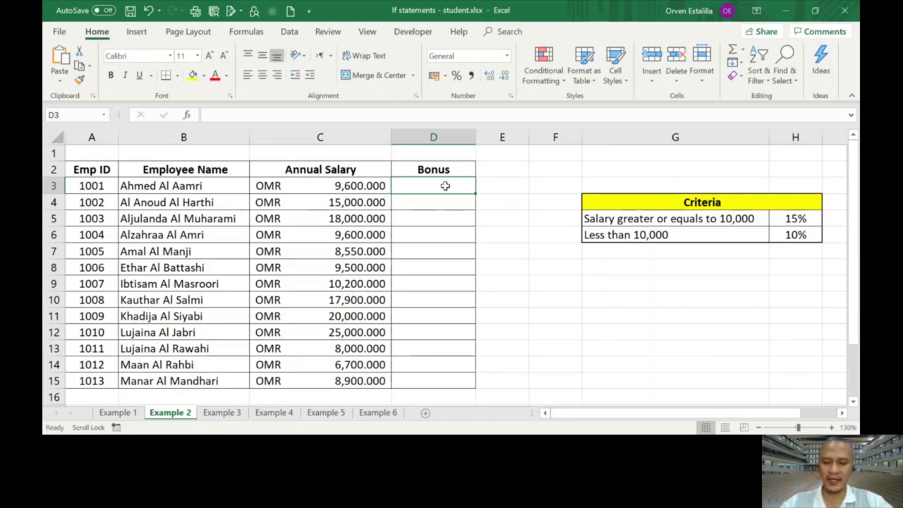
Step: Begin D3's formula as =IF(C3>=10000 to test the salary threshold
text(=if()
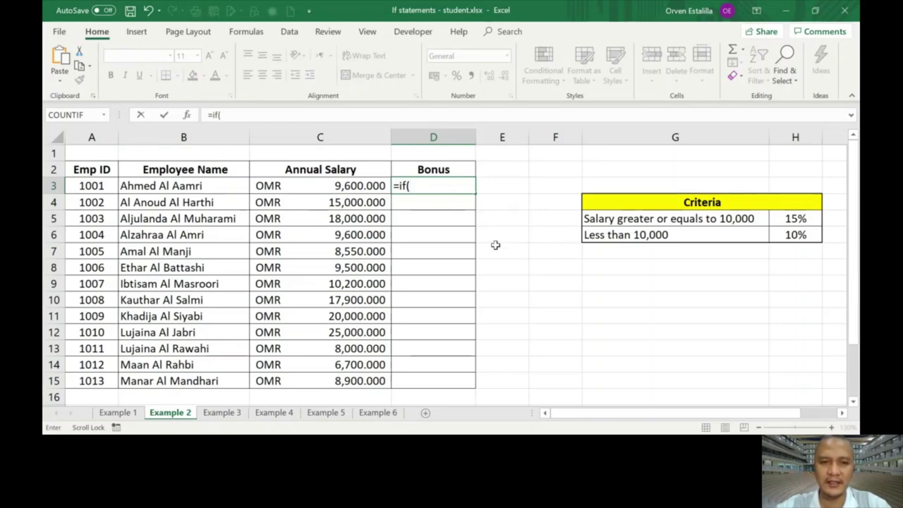
click(360, 185)
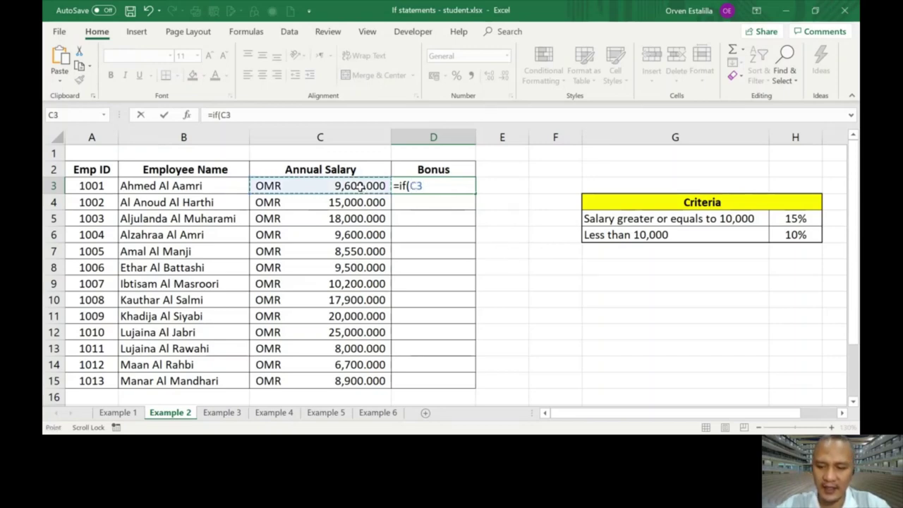
text(>)
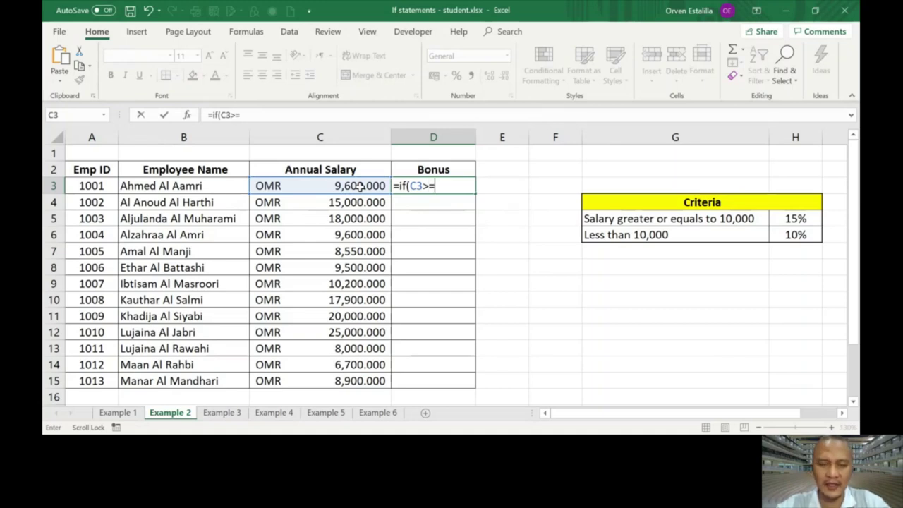
text(=10000,)
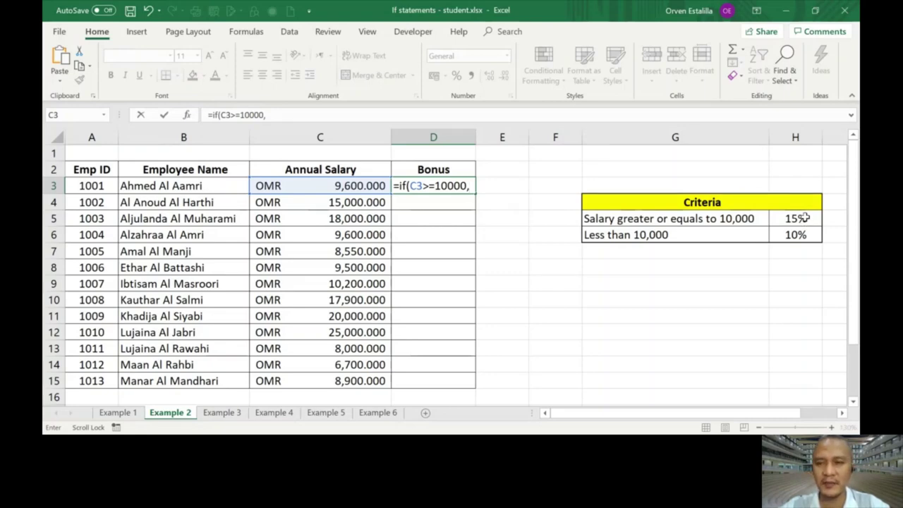
Step: Add the true branch $H$5*C3 (15% rate, absolute) to D3's IF formula
click(804, 219)
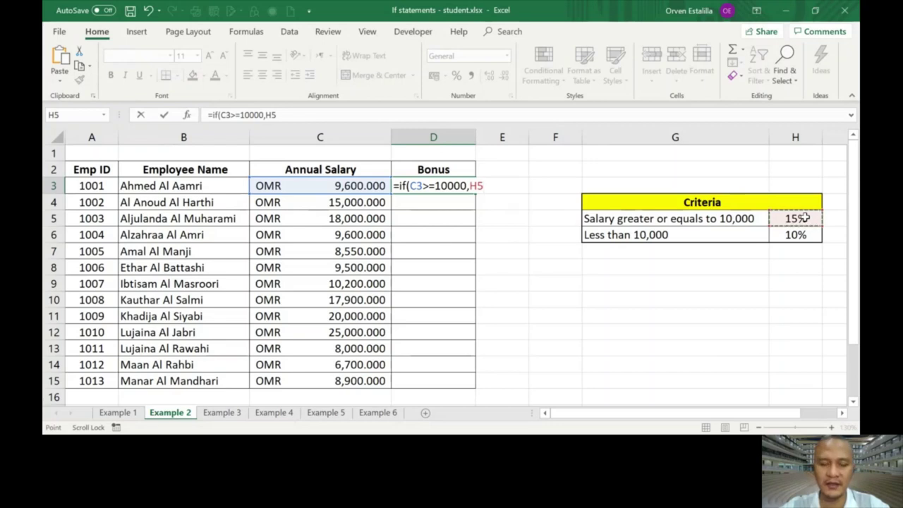
key(F4)
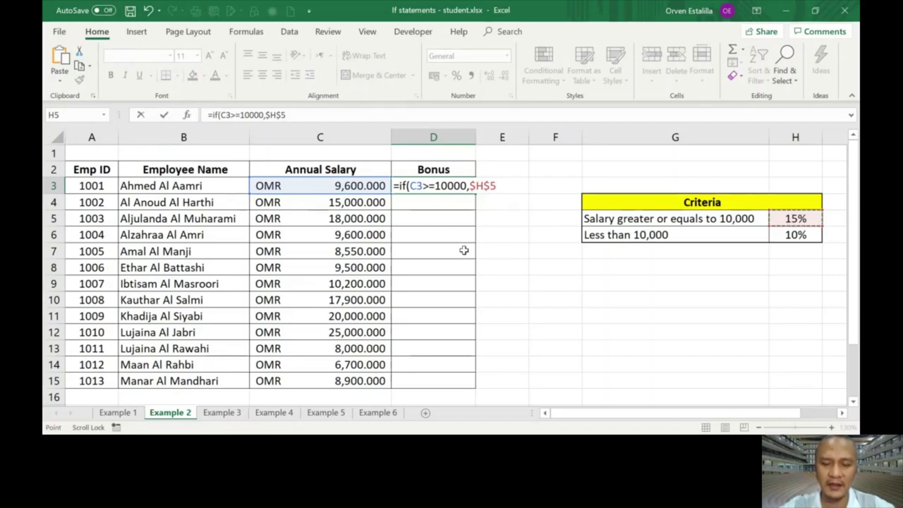
text(*)
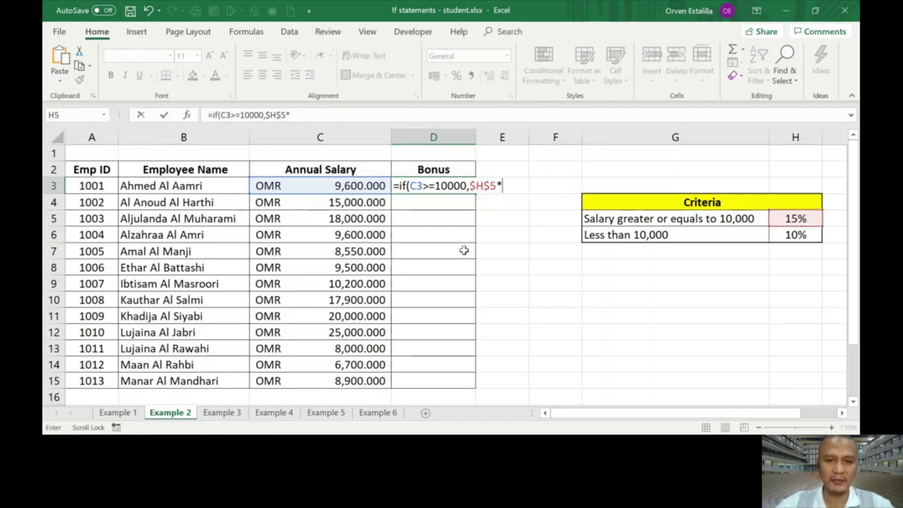
click(361, 184)
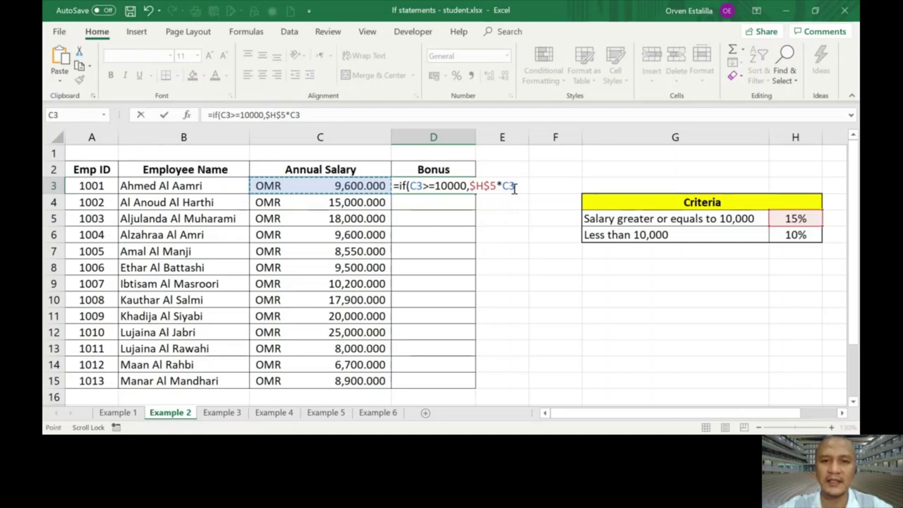
text(,)
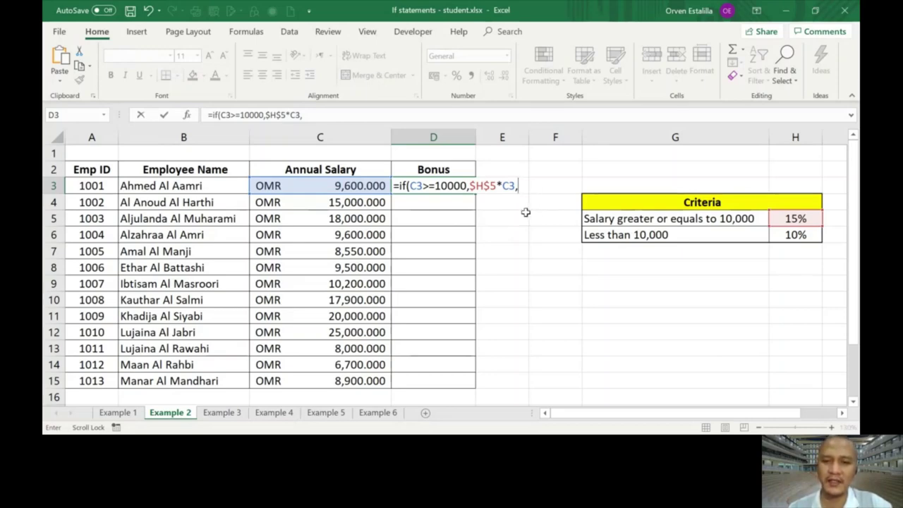
Step: Finish D3 with the else branch $H$6*C3 and enter it, giving a 960 bonus
click(799, 239)
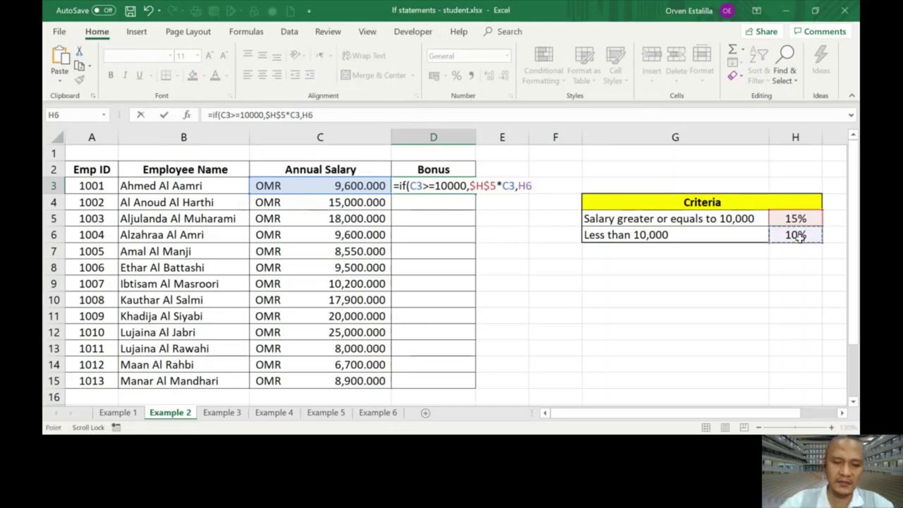
key(F4)
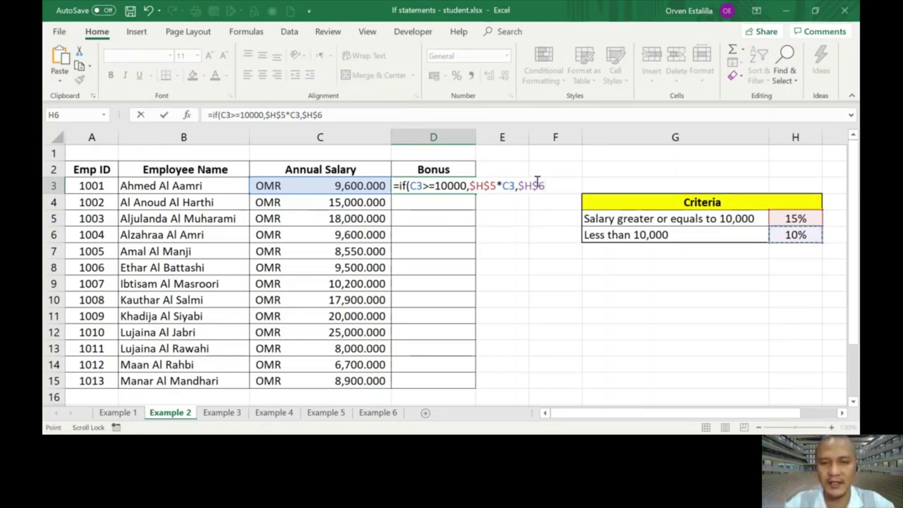
text(*)
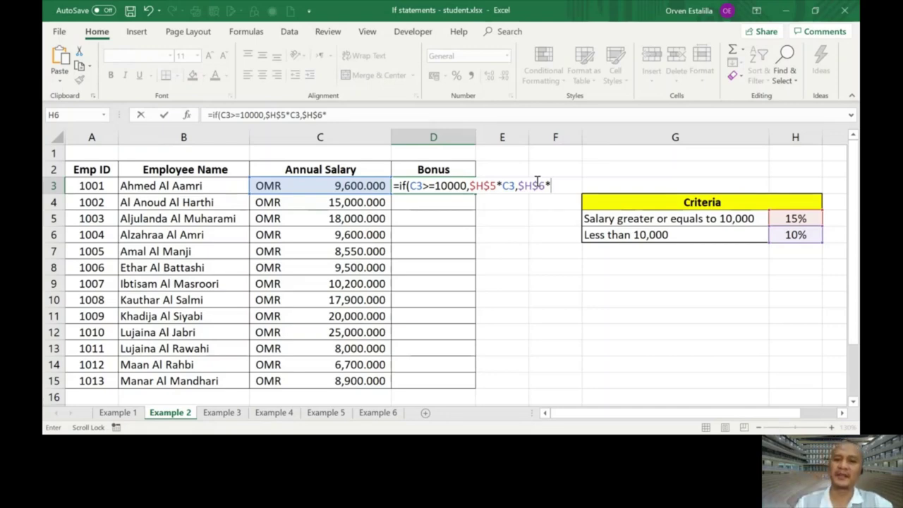
click(335, 186)
text())
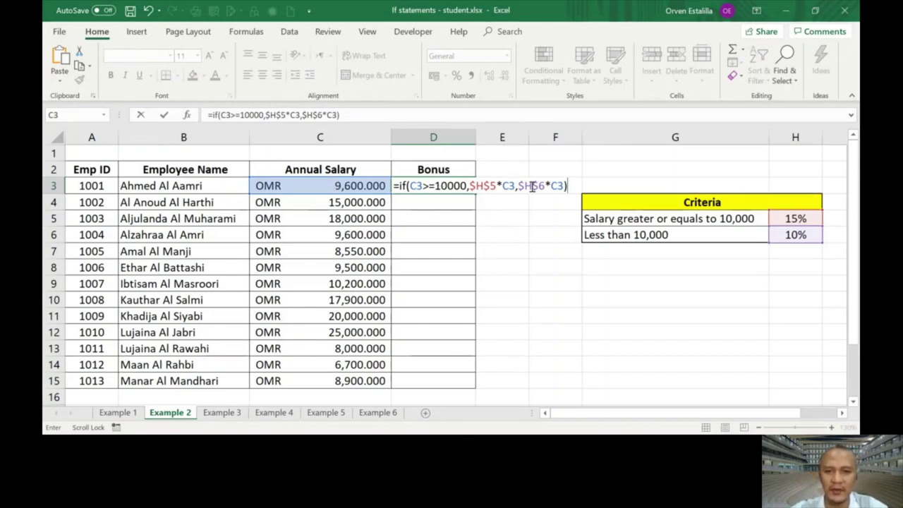
key(Return)
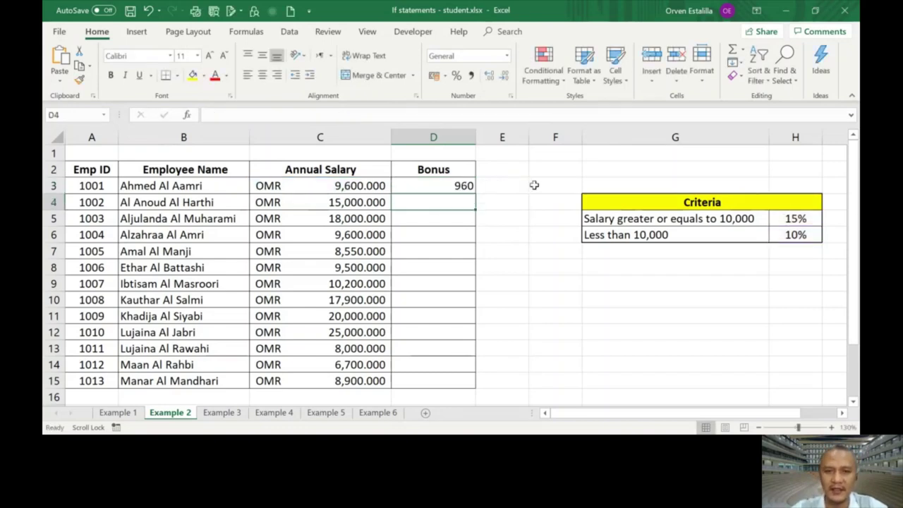
Step: Fill the bonus formula down to D15, leaving the bonuses in General format
click(438, 185)
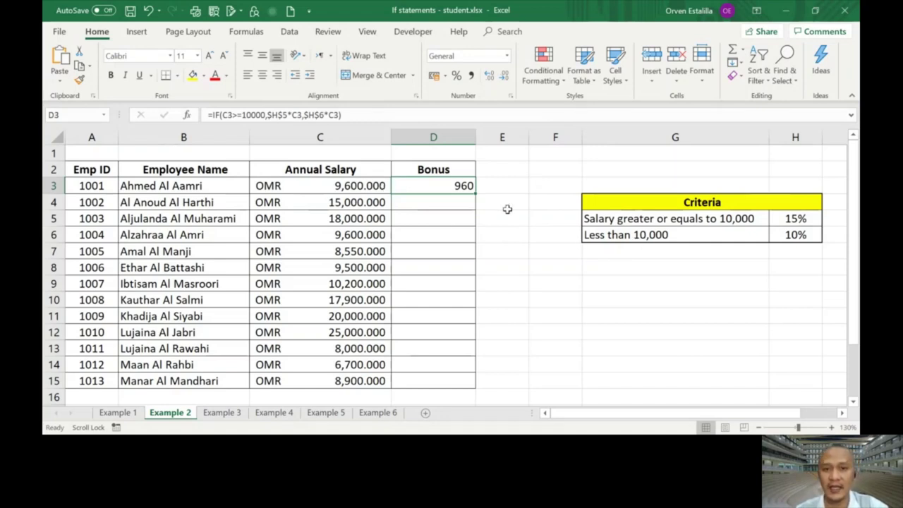
drag(476, 193, 473, 397)
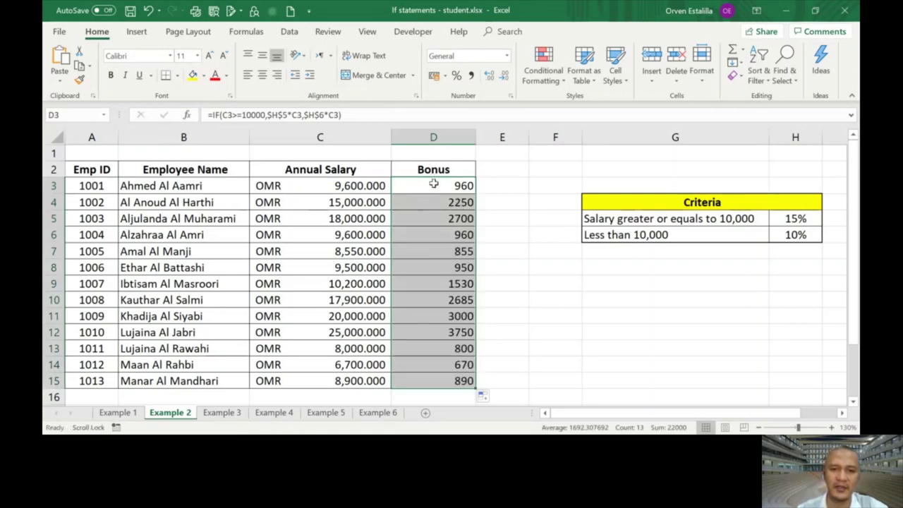
drag(435, 183, 435, 380)
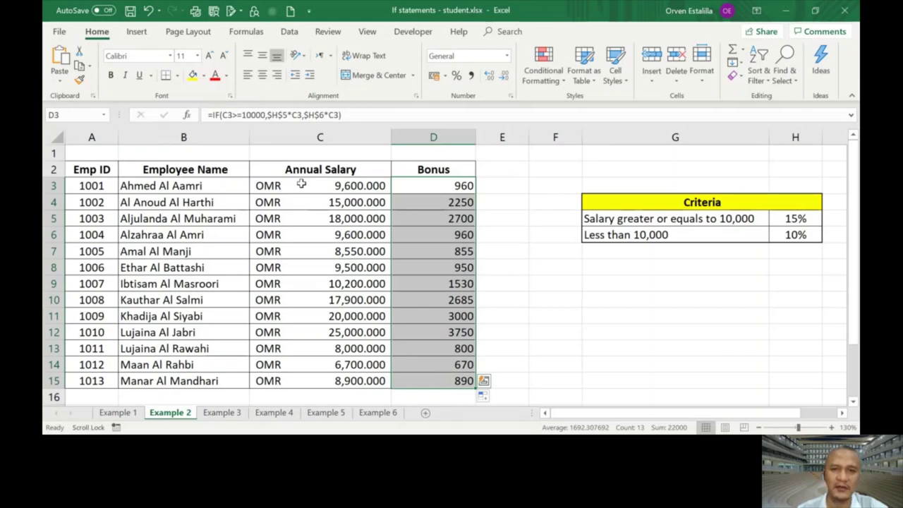
click(507, 56)
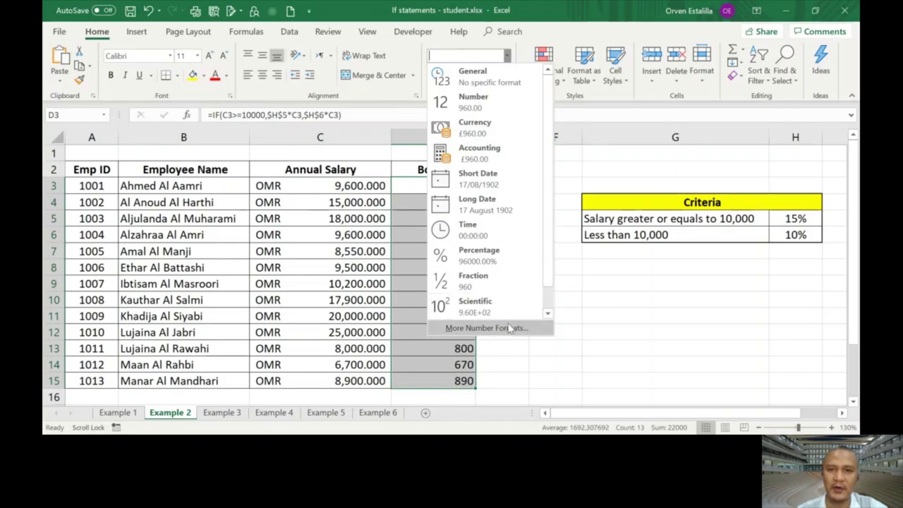
click(592, 310)
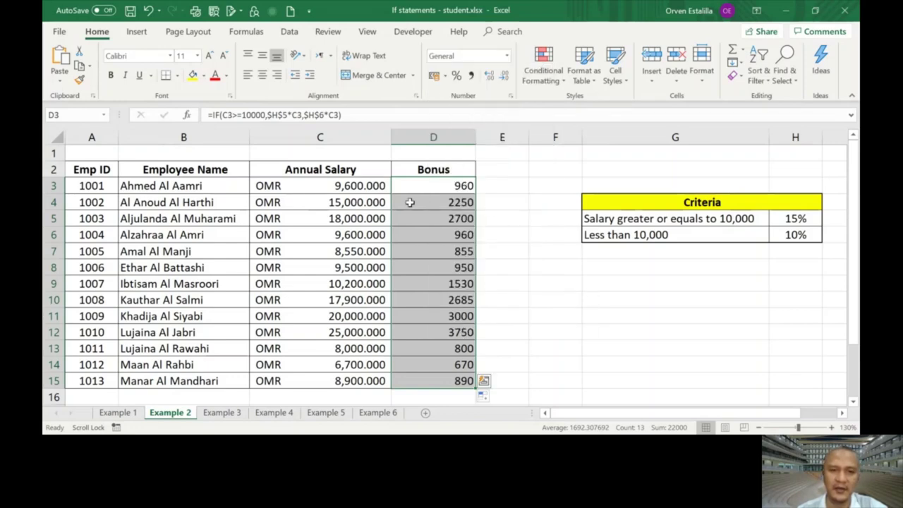
click(338, 186)
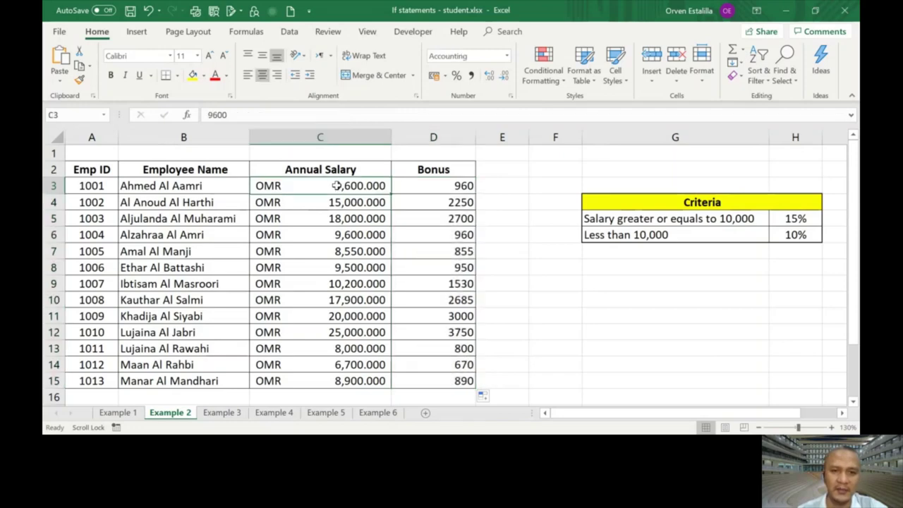
Step: Copy C3's OMR accounting format onto D3:D15 with Format Painter and widen column D
click(79, 83)
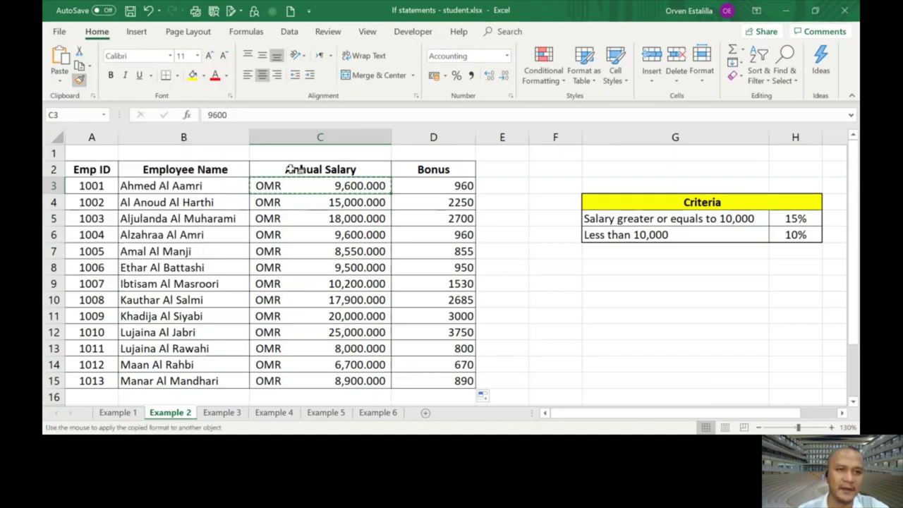
mouse_move(427, 186)
mouse_down()
mouse_move(444, 186)
mouse_move(435, 381)
mouse_up()
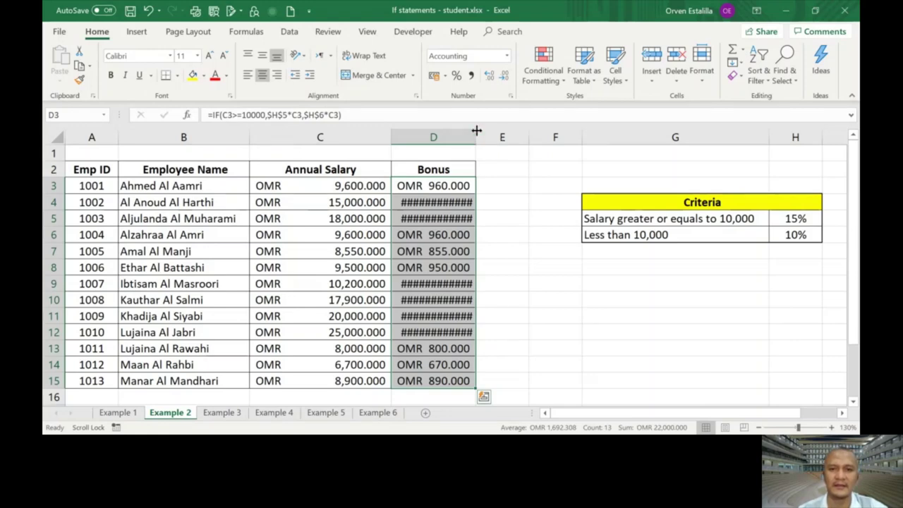
drag(474, 131, 522, 139)
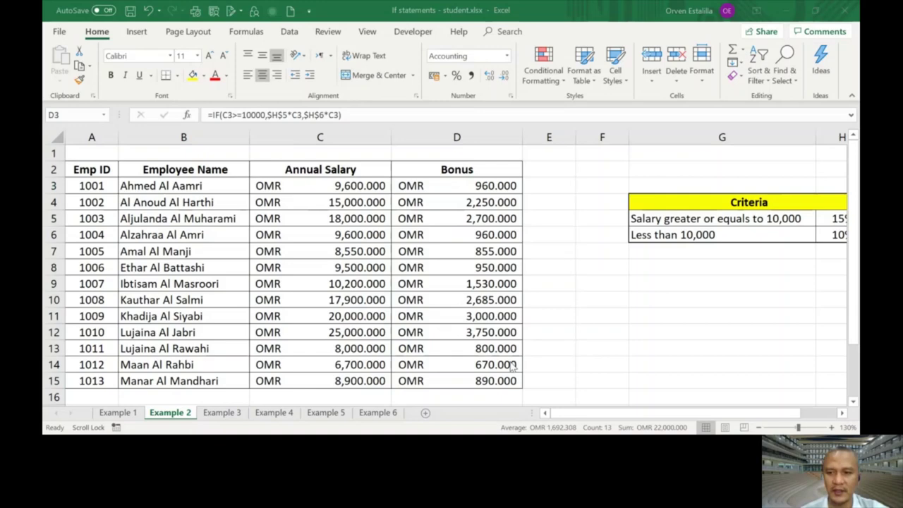
Step: On Example 3, review criteria: Years > 4 and Salary > 9000 give 15%, else No Bonus
click(227, 416)
click(227, 416)
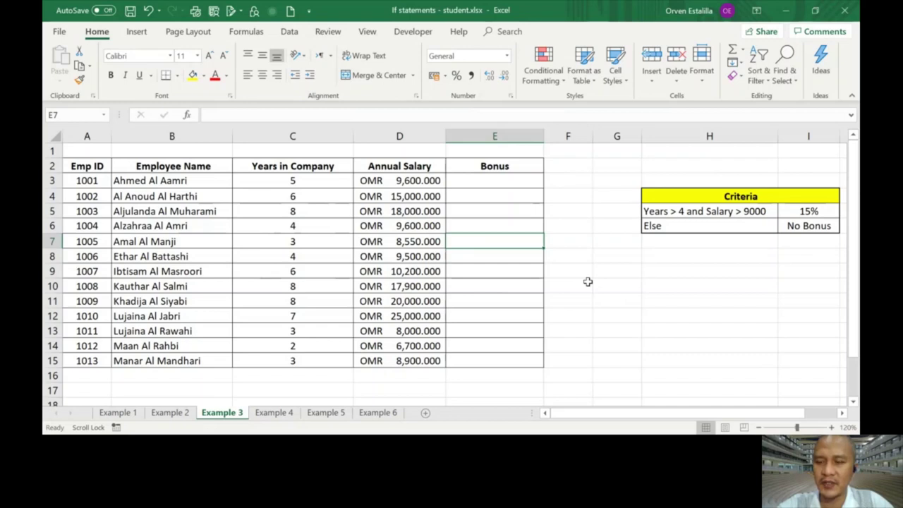
click(728, 211)
click(801, 211)
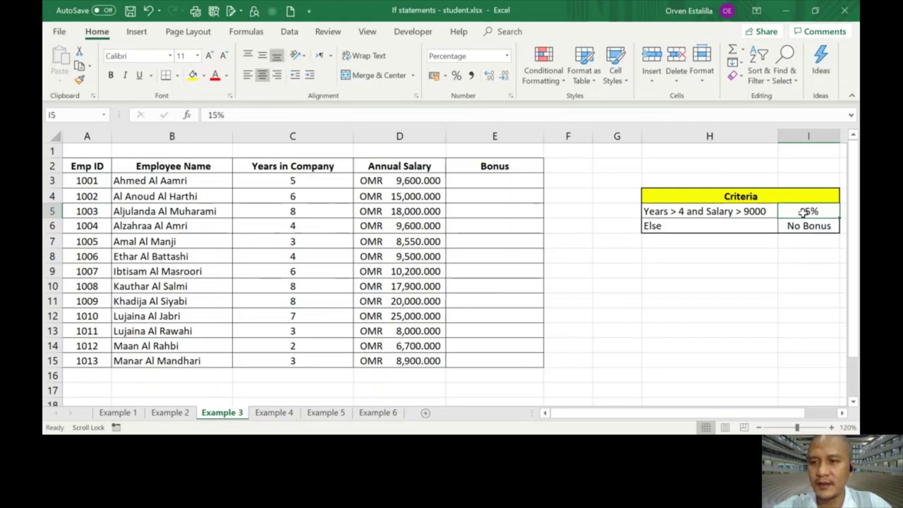
click(740, 208)
click(802, 211)
click(722, 223)
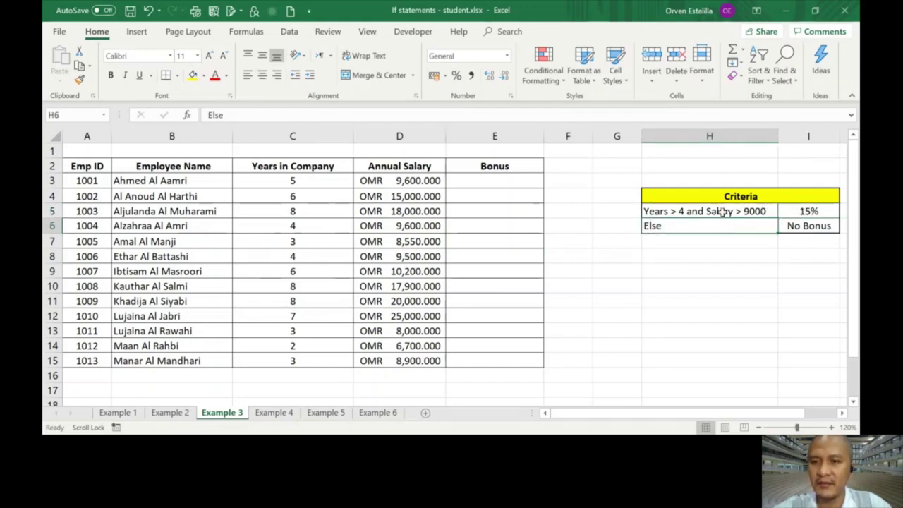
click(721, 214)
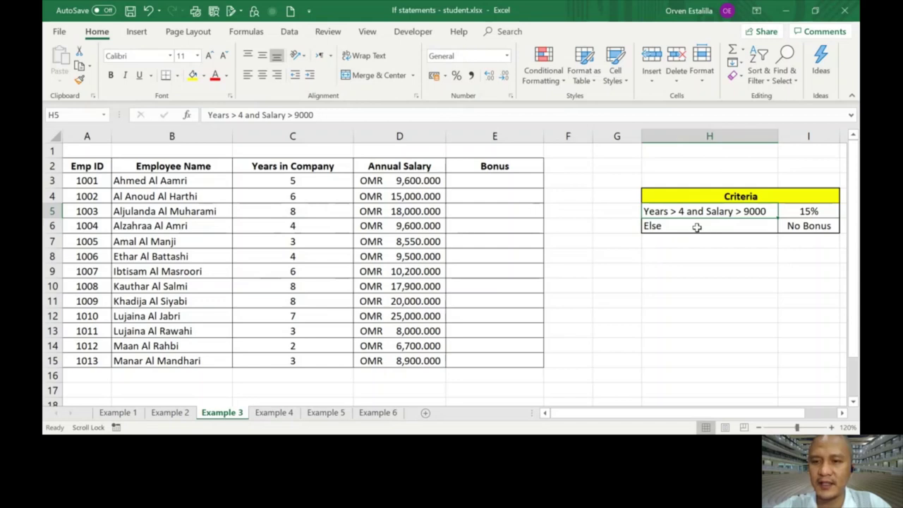
click(801, 226)
click(749, 216)
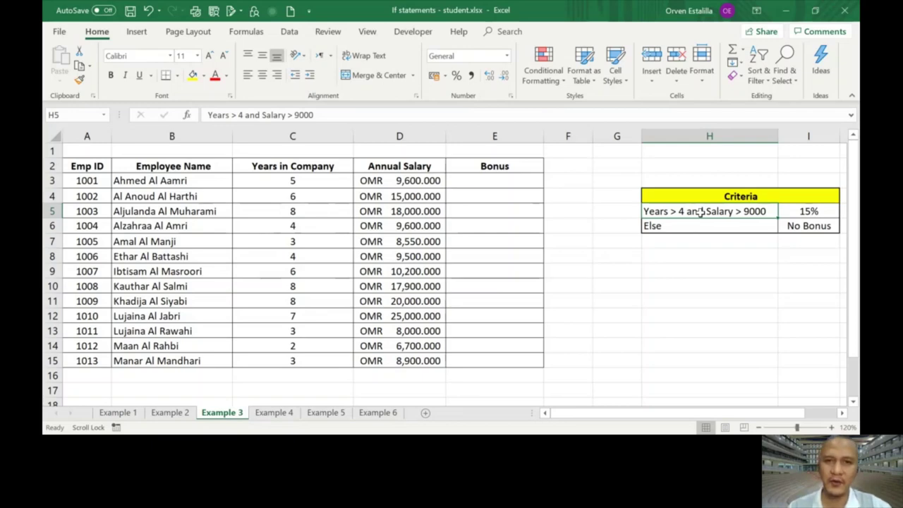
Step: Start E3's formula as =IF(AND(C3>4,D3>9000) with both conditions
double_click(475, 180)
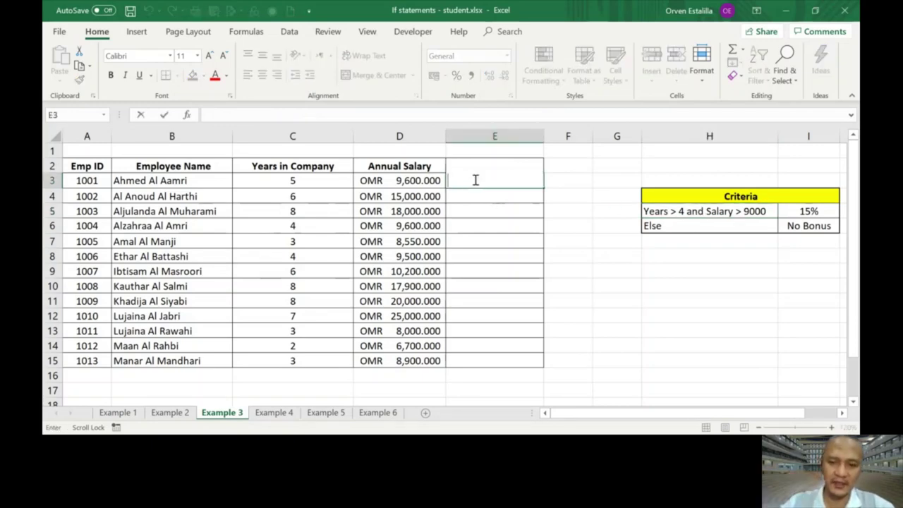
text(=if)
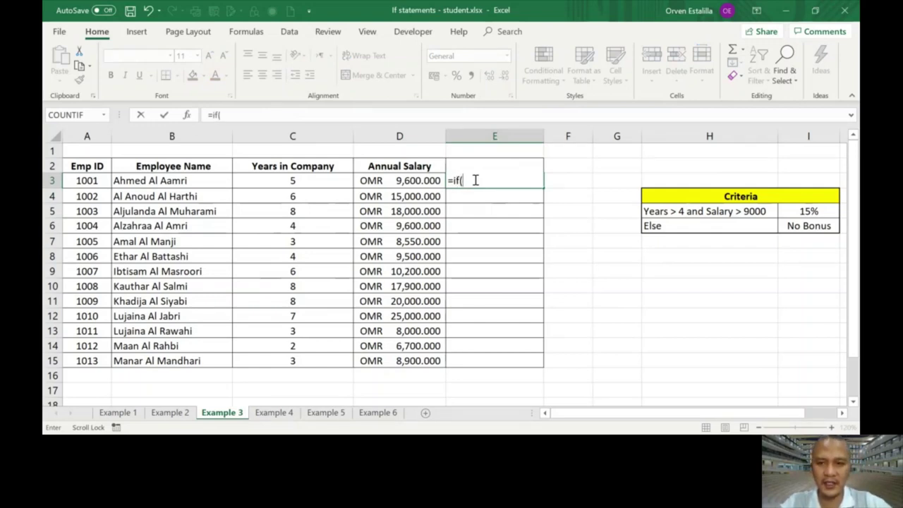
text((A)
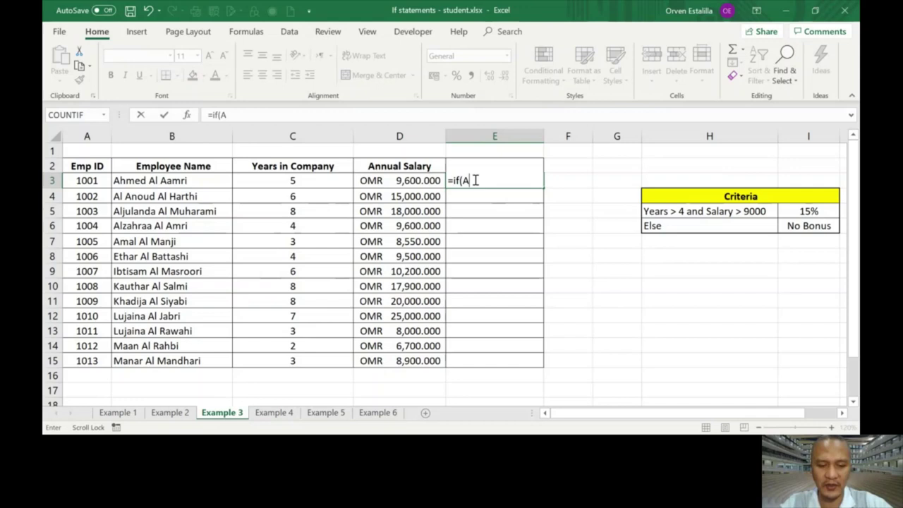
text(ND()
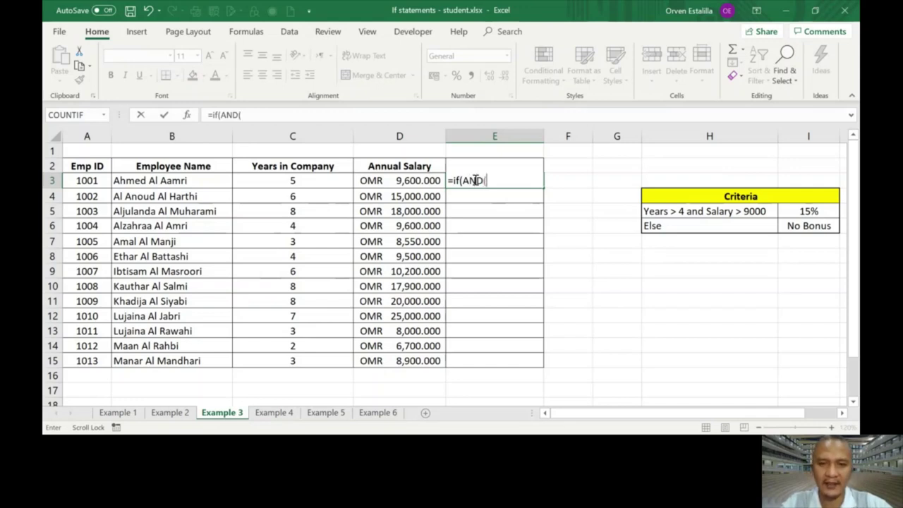
click(295, 181)
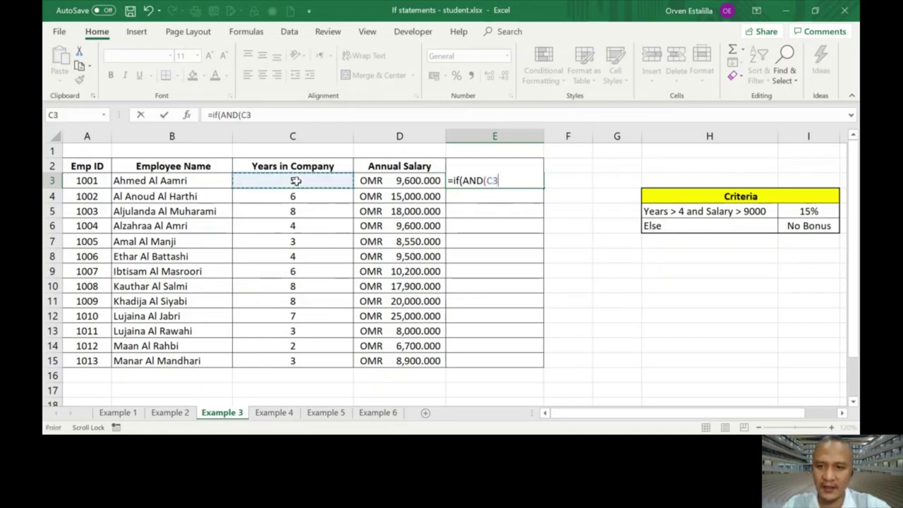
text(>)
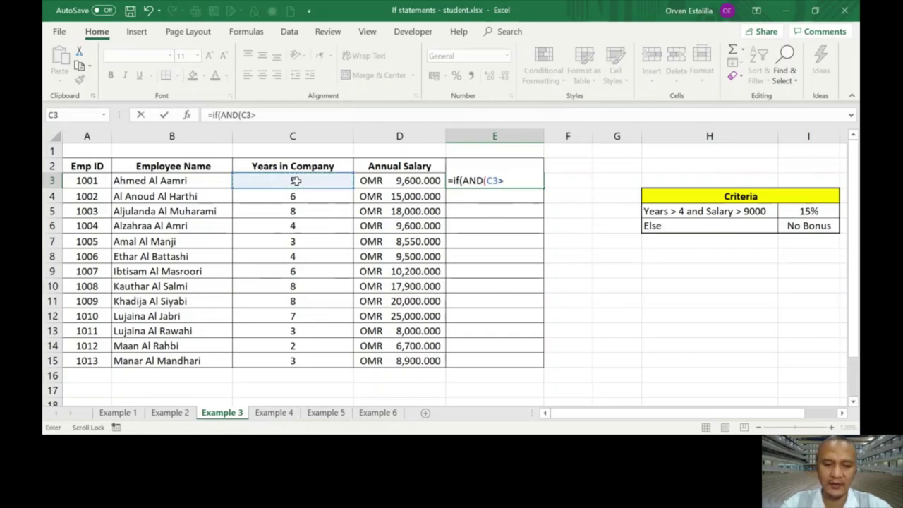
text(4)
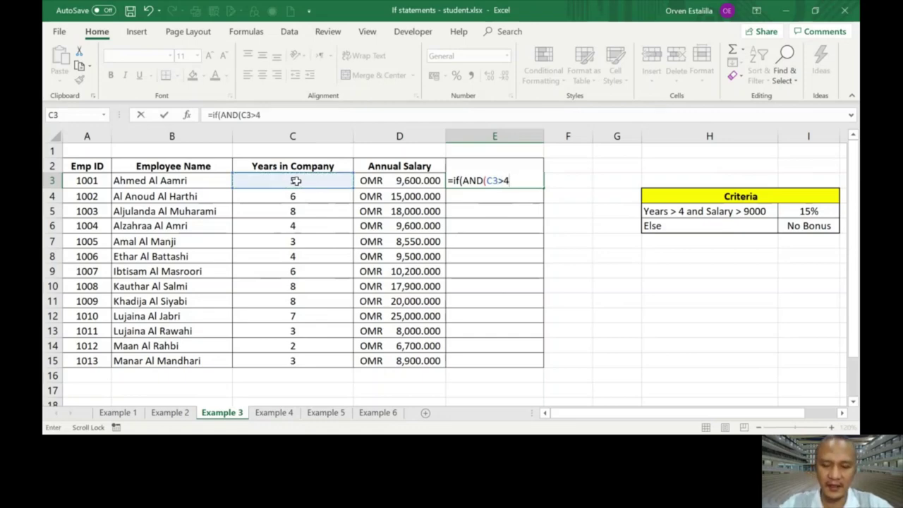
text(,)
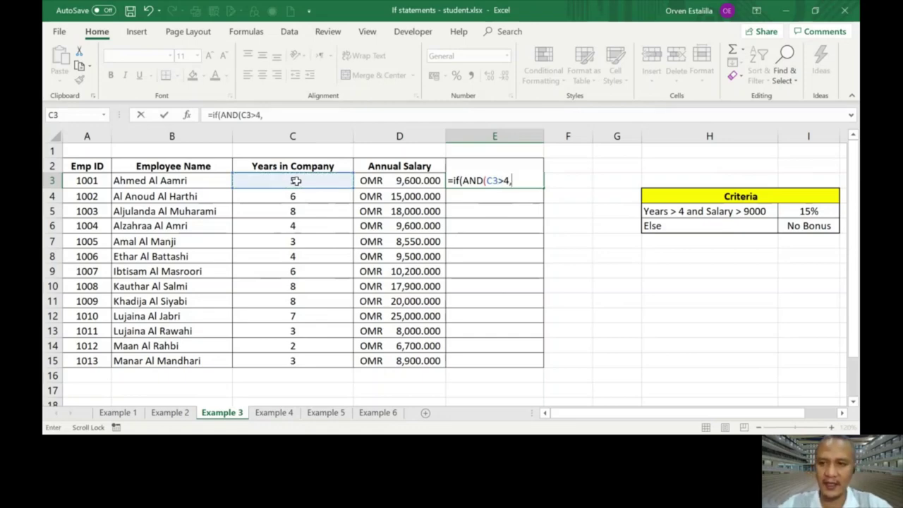
click(390, 181)
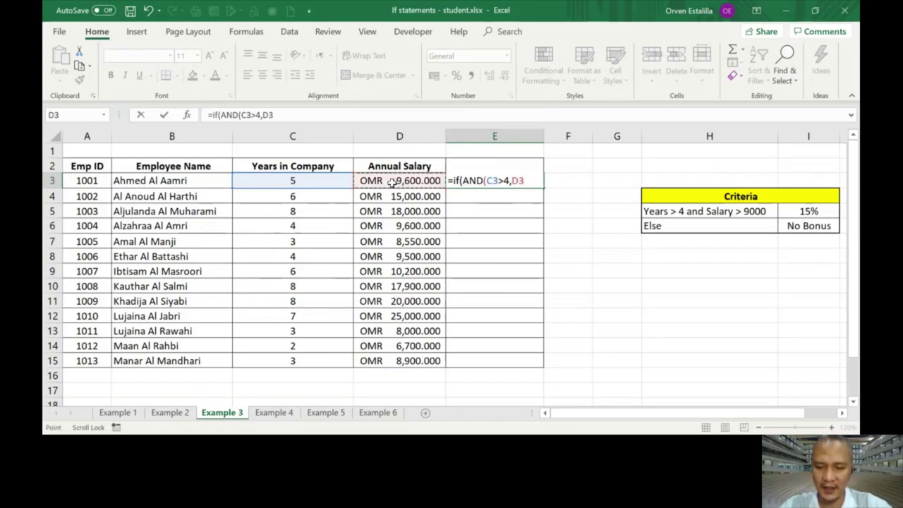
text(>9000)
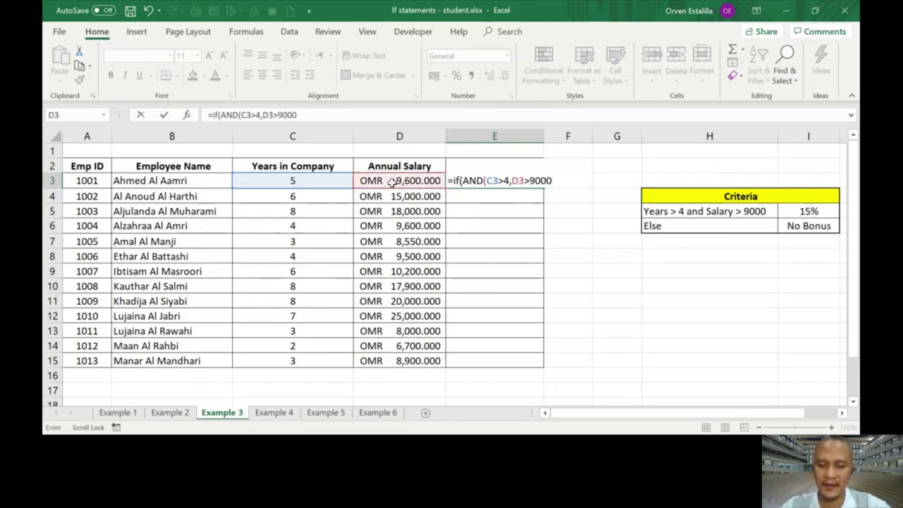
text(,)
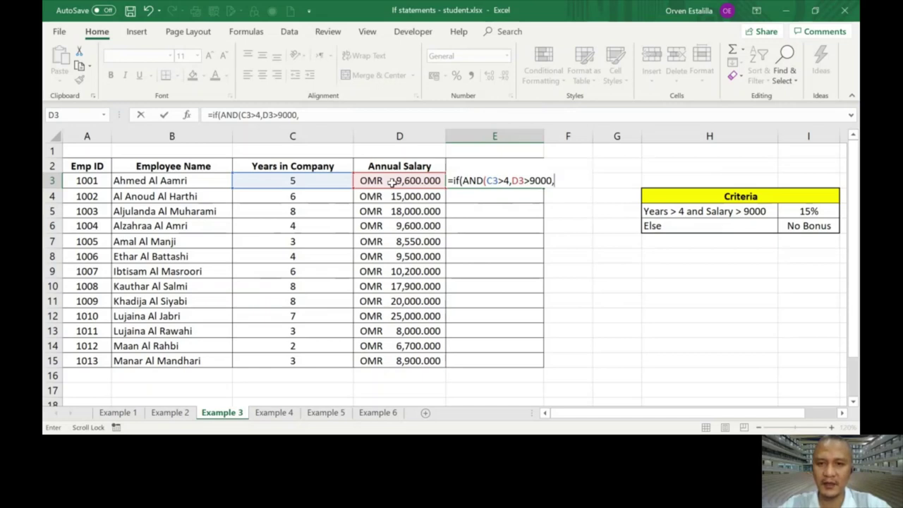
key(BackSpace)
text())
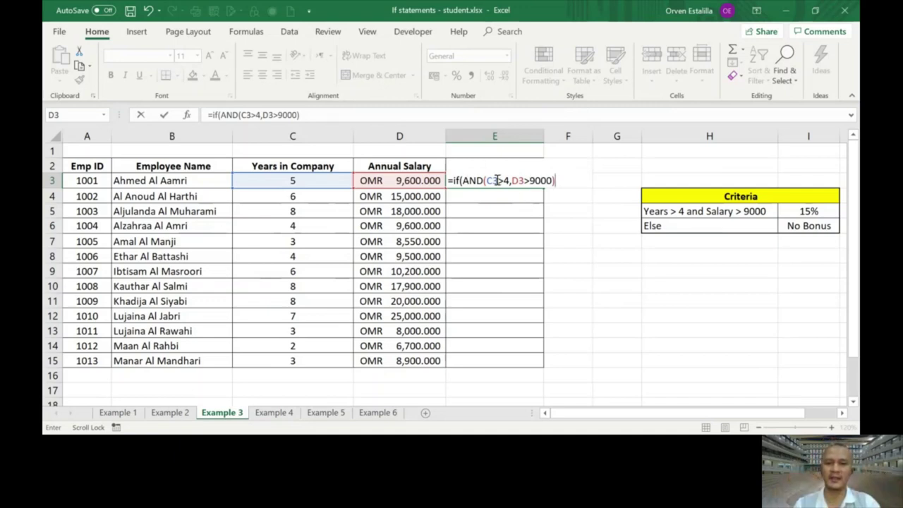
Step: Add return values D3*$I$5 and "No Bonus" to E3's IF formula
text(,)
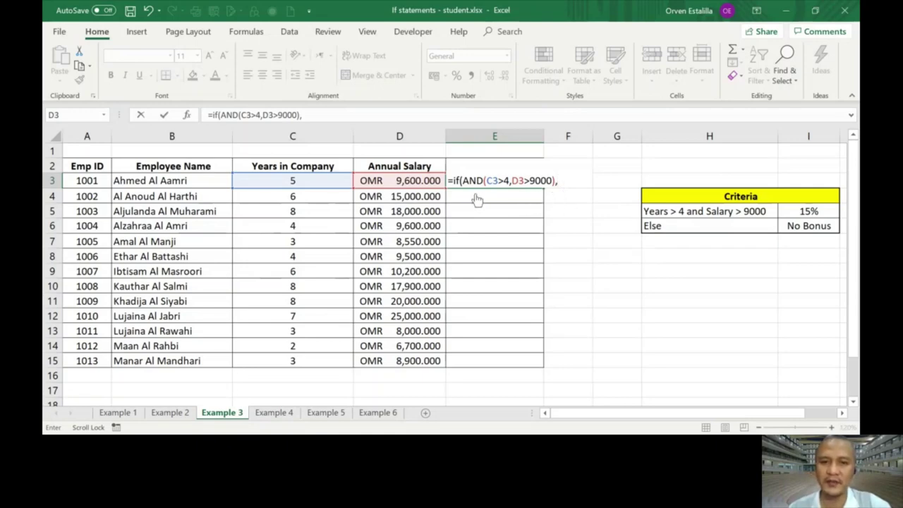
click(401, 180)
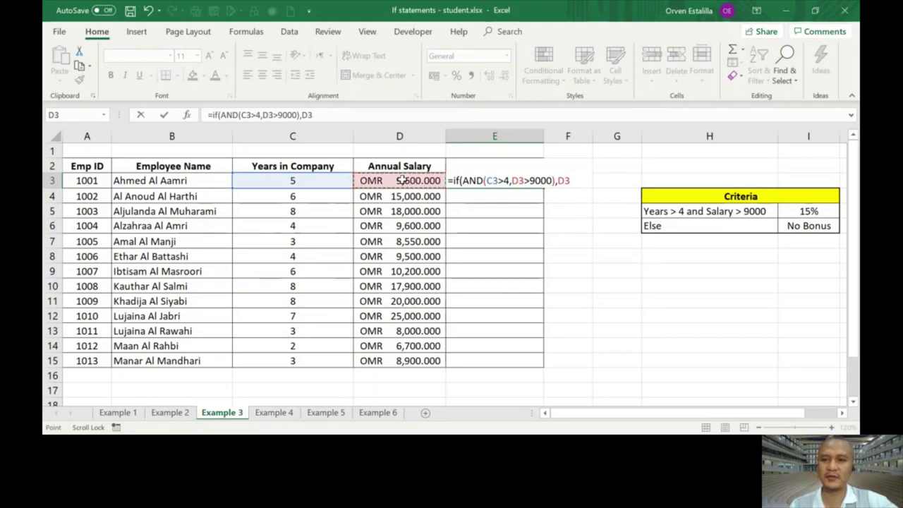
text(*)
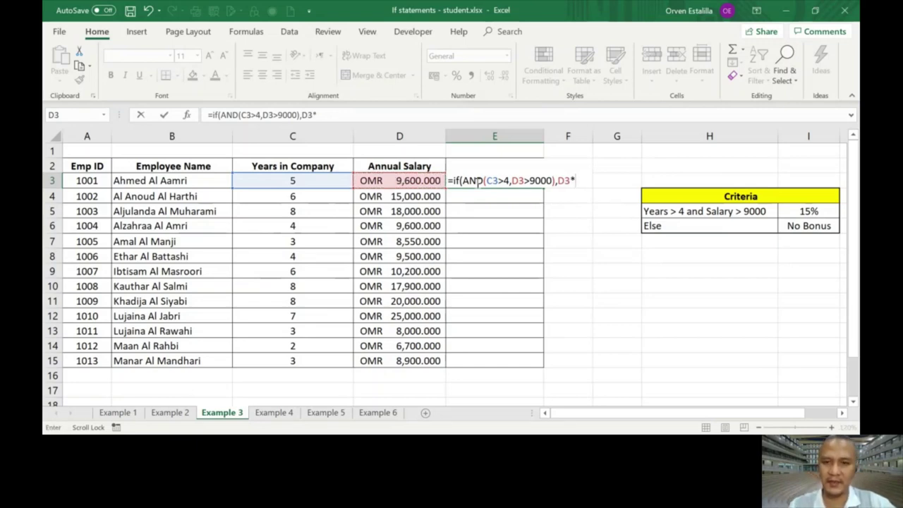
click(818, 210)
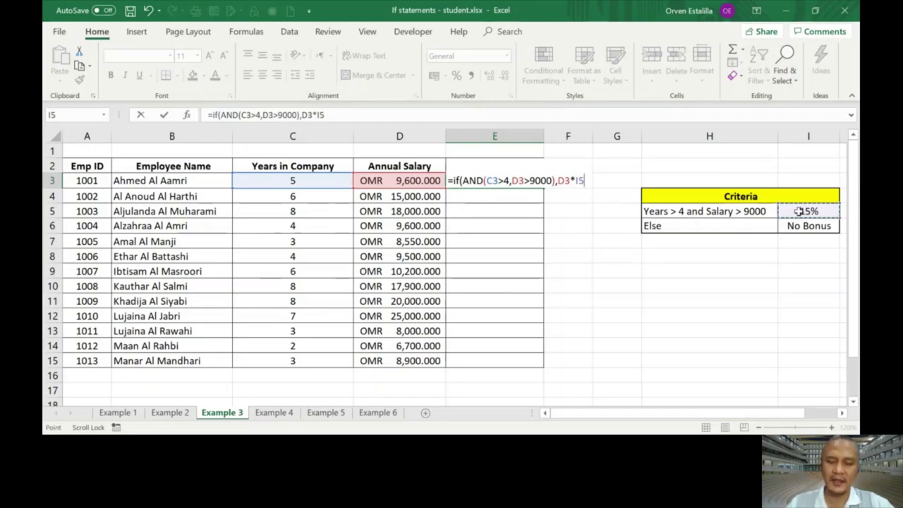
key(F4)
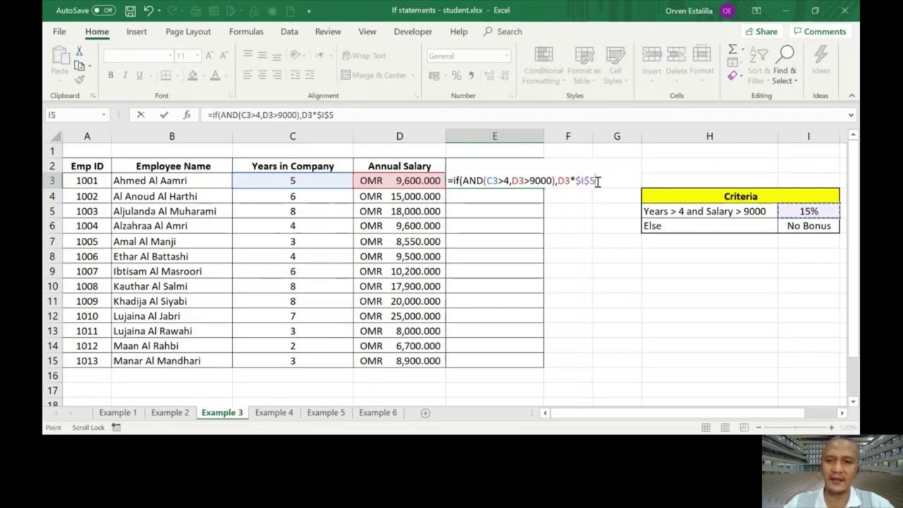
text(,)
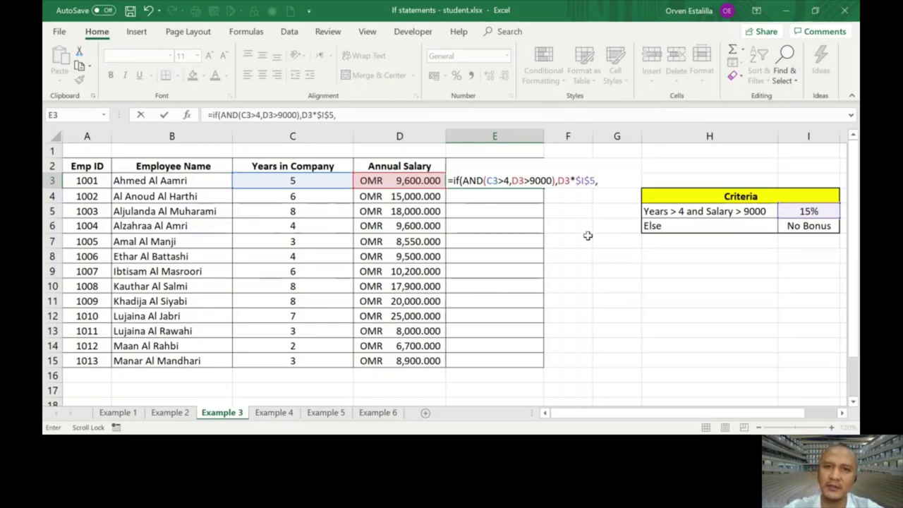
text("n)
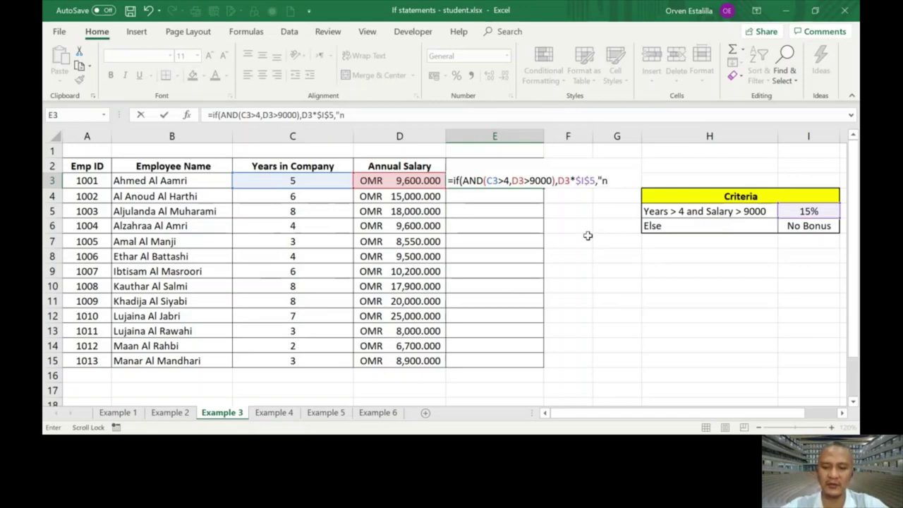
text(o Bonus)
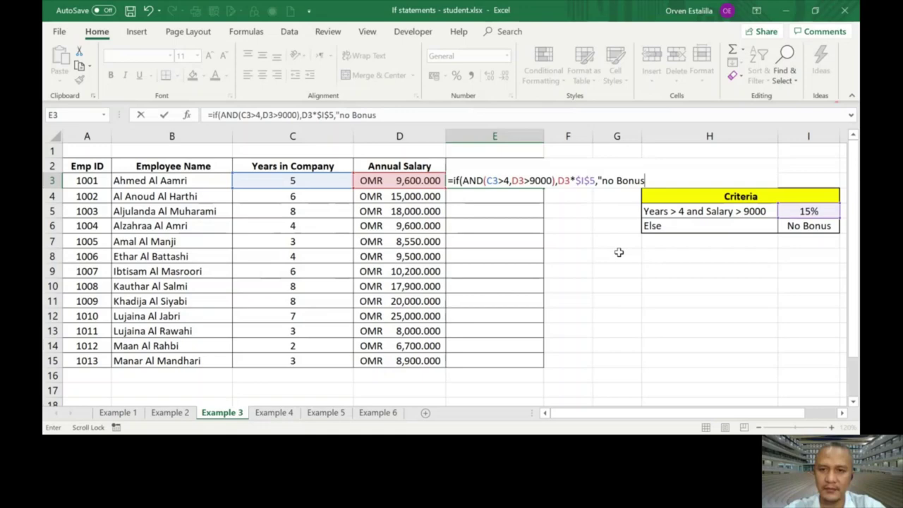
click(608, 182)
key(Delete)
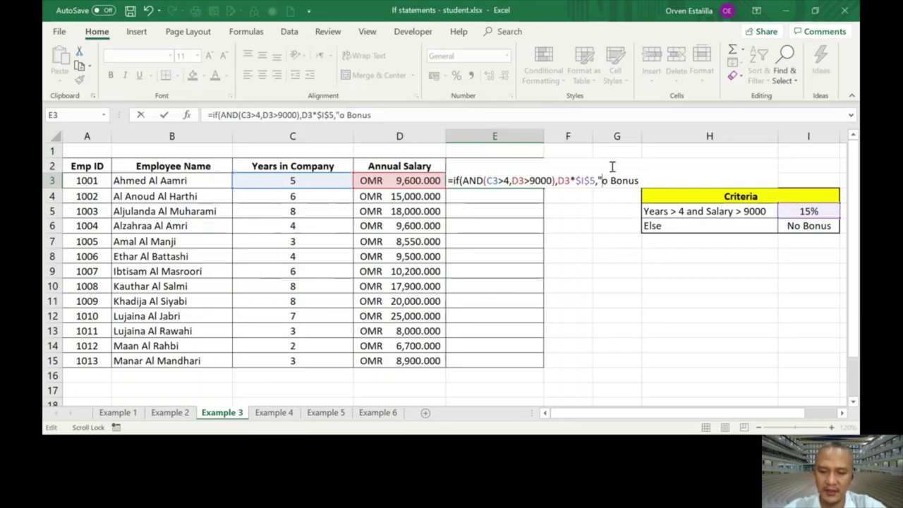
text(N)
click(650, 182)
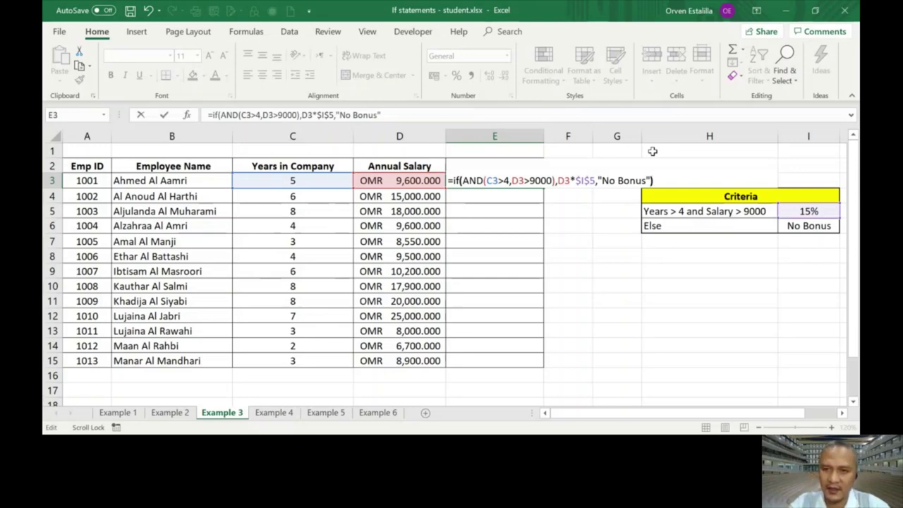
Step: Close and confirm E3's formula, then fill it down to E15
text())
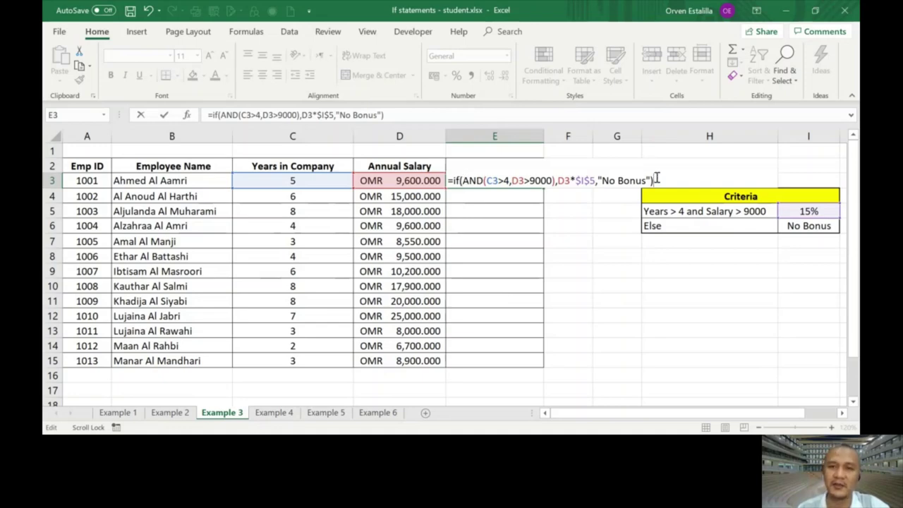
click(484, 180)
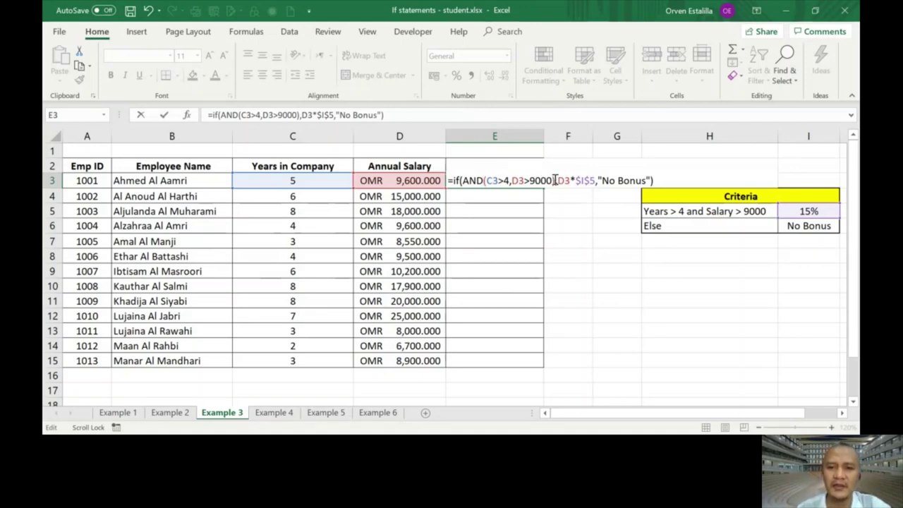
click(554, 181)
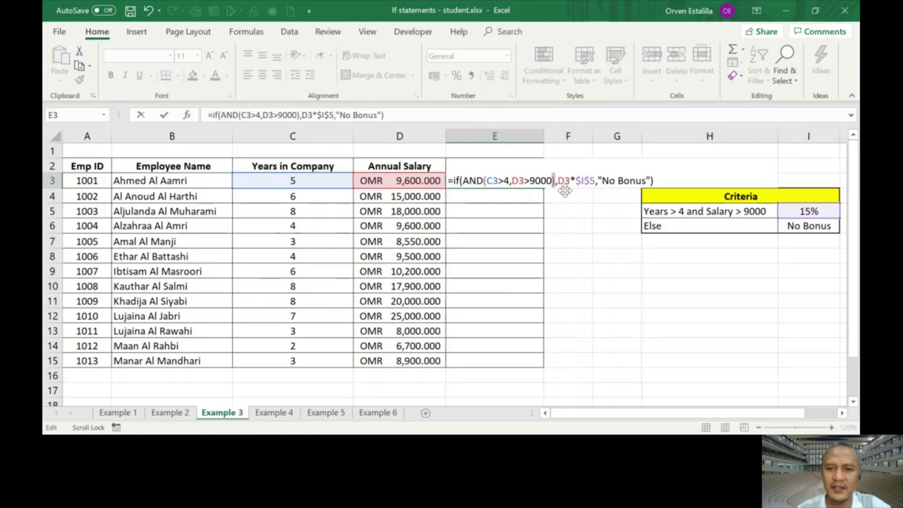
click(665, 180)
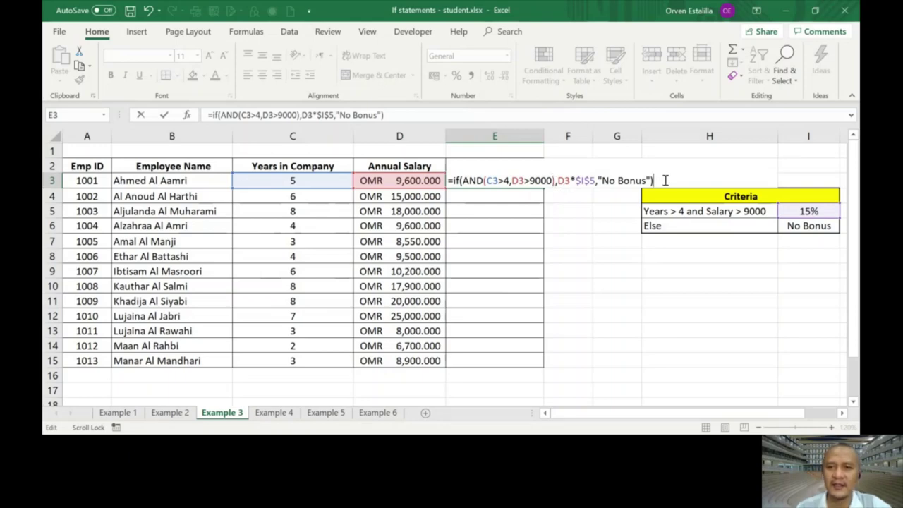
key(ctrl+Return)
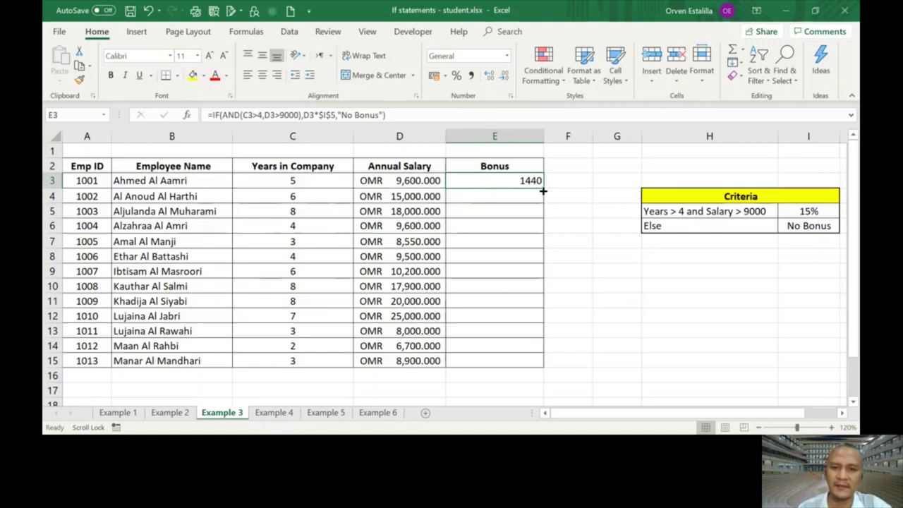
drag(543, 186, 531, 366)
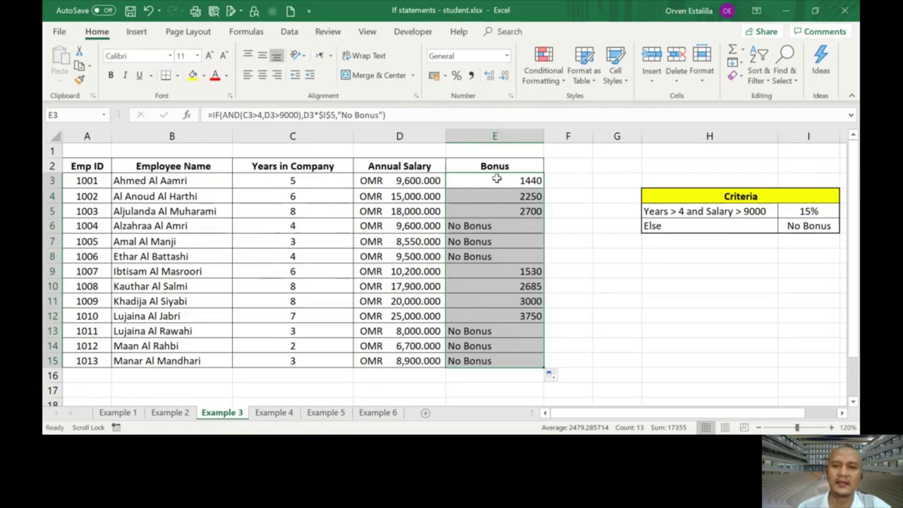
Step: Copy D3's OMR accounting format onto the Bonus cells E3:E15 with Format Painter
click(506, 57)
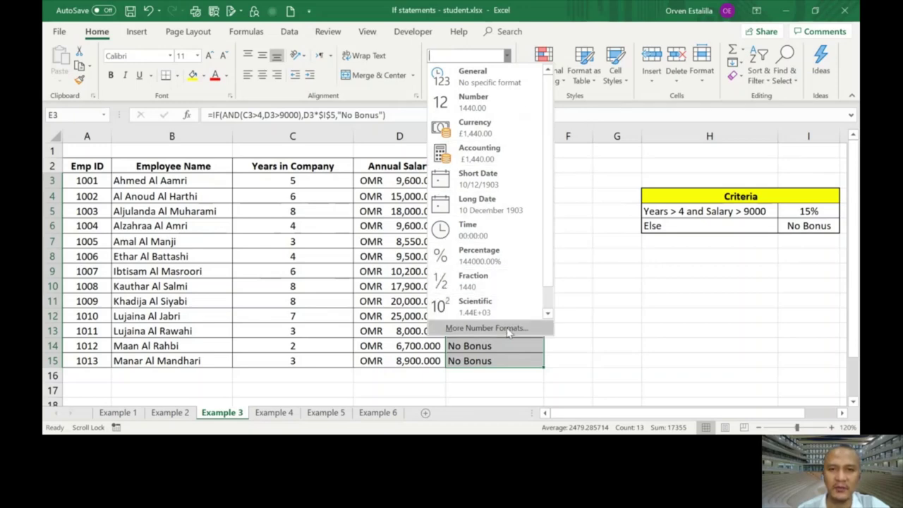
click(590, 245)
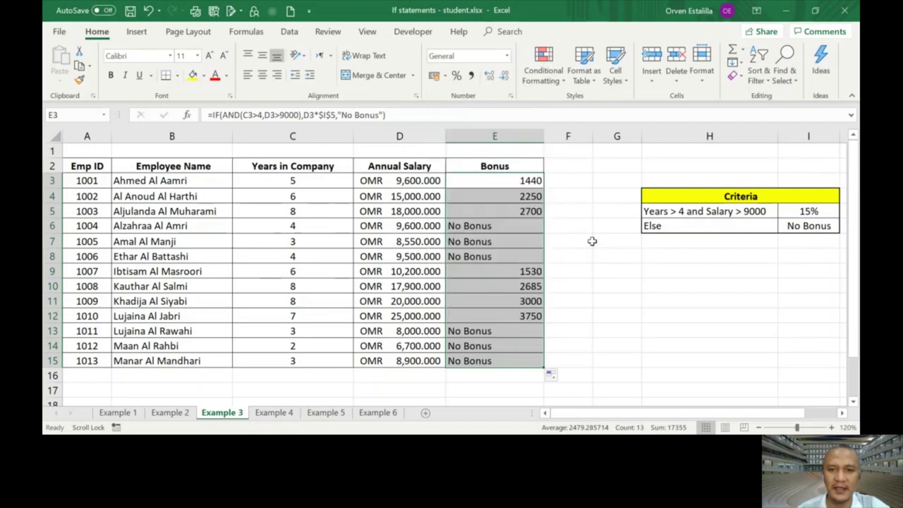
click(397, 181)
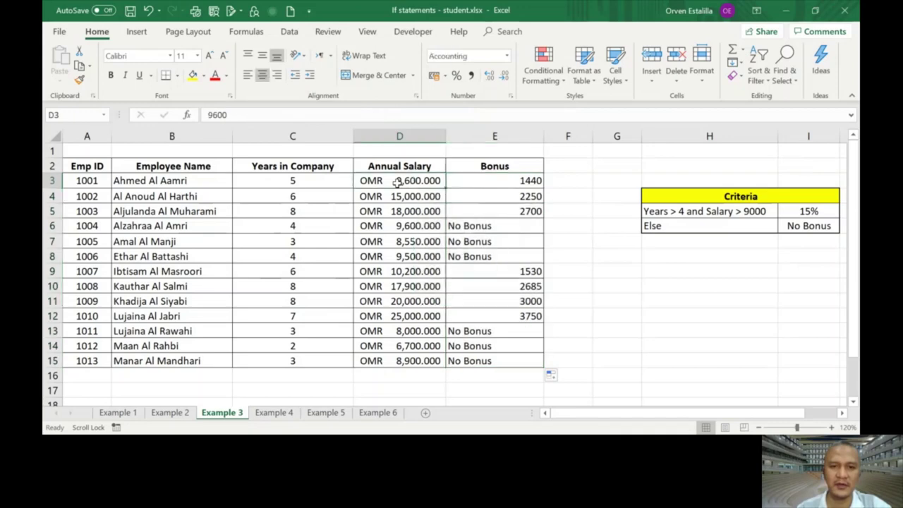
click(80, 79)
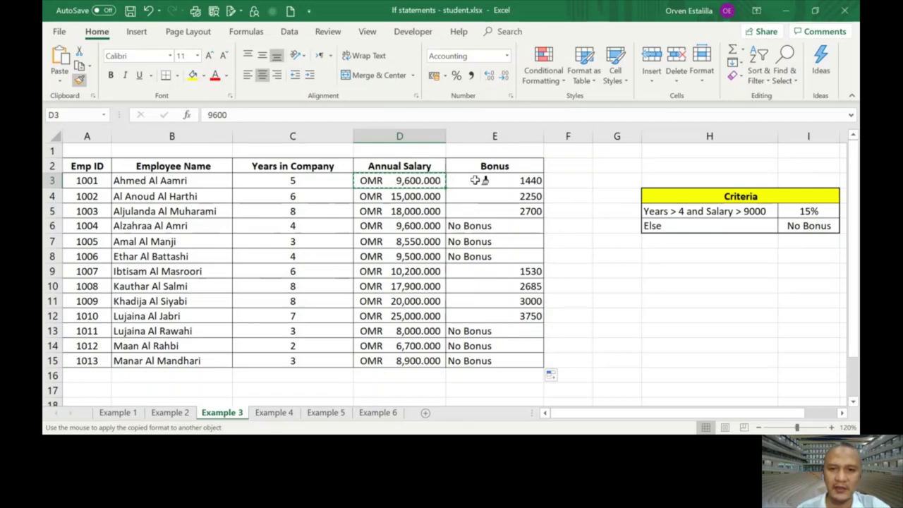
drag(479, 180, 488, 361)
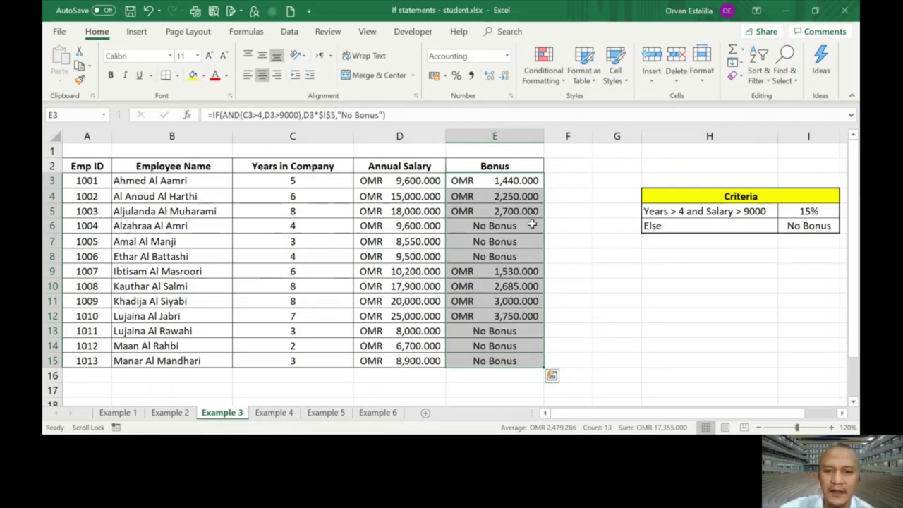
click(564, 222)
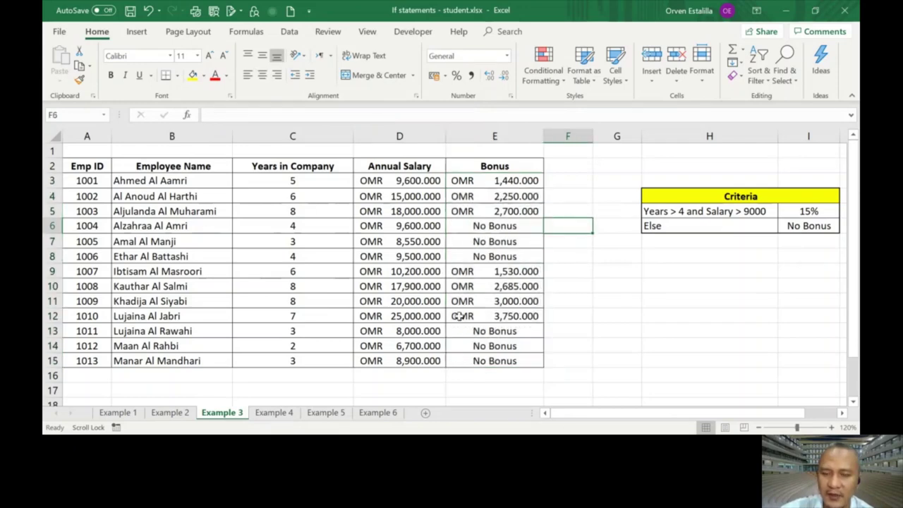
Step: Switch to the Example 4 sheet and review the salary and Seminar 1/Seminar 2 entries in row 3
click(284, 416)
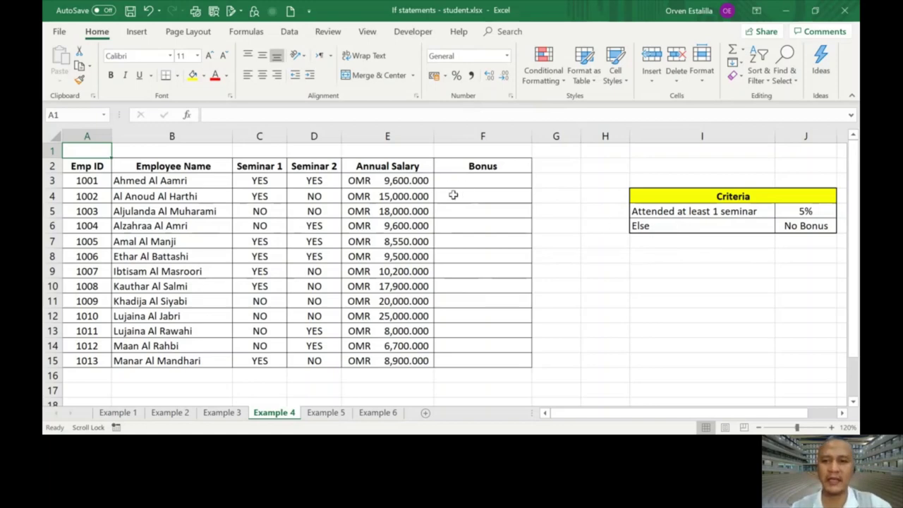
click(400, 181)
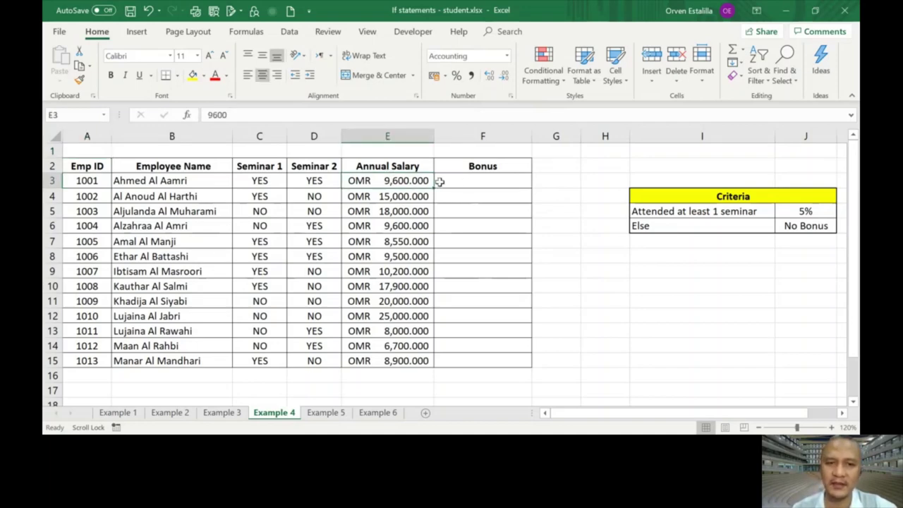
click(262, 180)
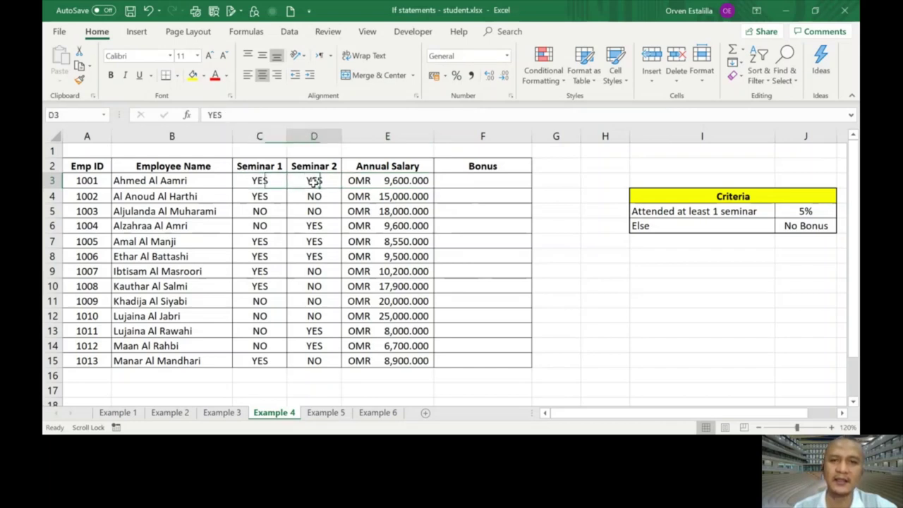
click(310, 181)
click(268, 182)
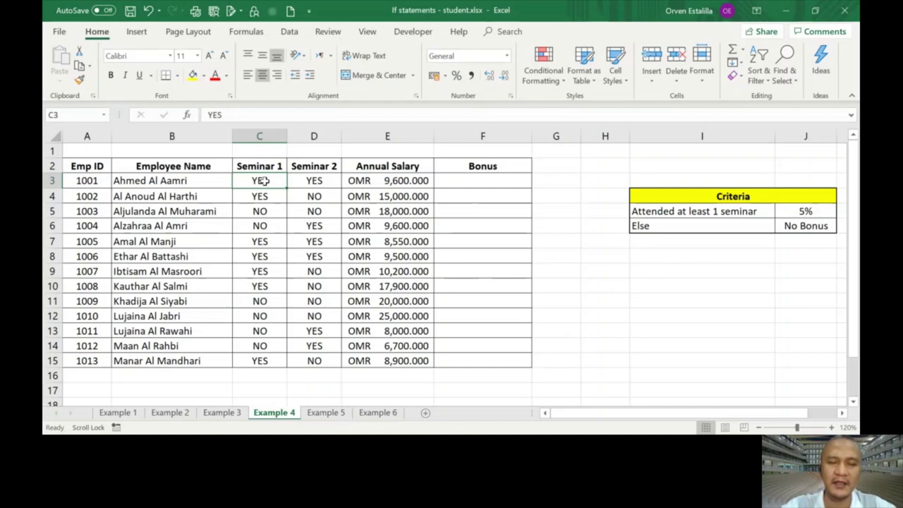
click(312, 181)
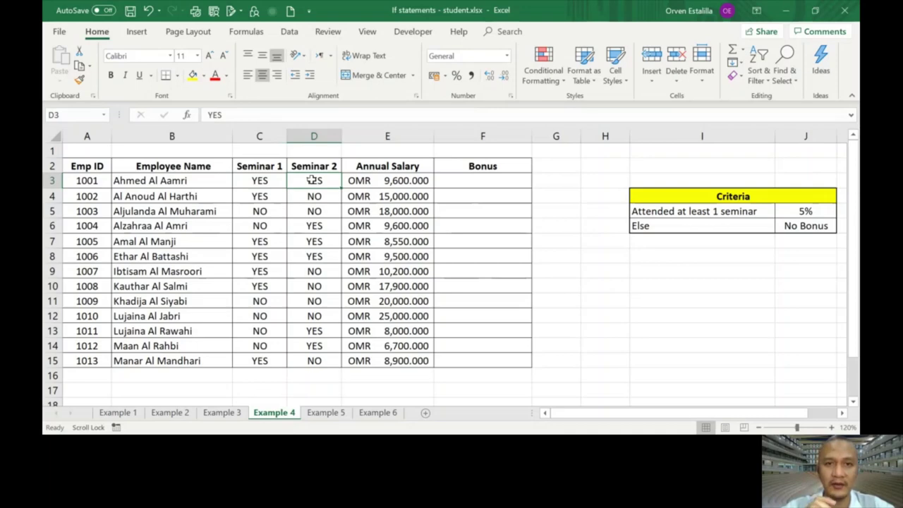
drag(264, 181, 308, 180)
click(261, 181)
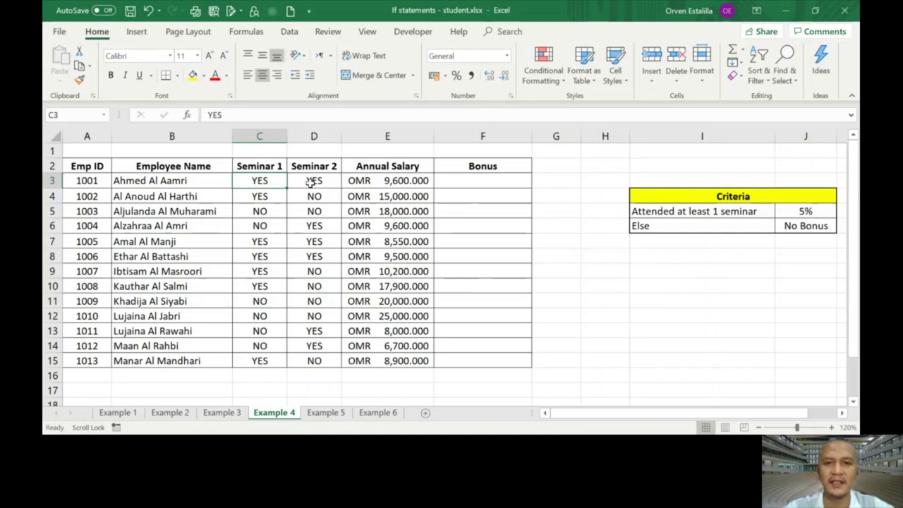
Step: Select bonus cell F3, then compare the Seminar 1 and Seminar 2 entries in C3:D3
click(463, 183)
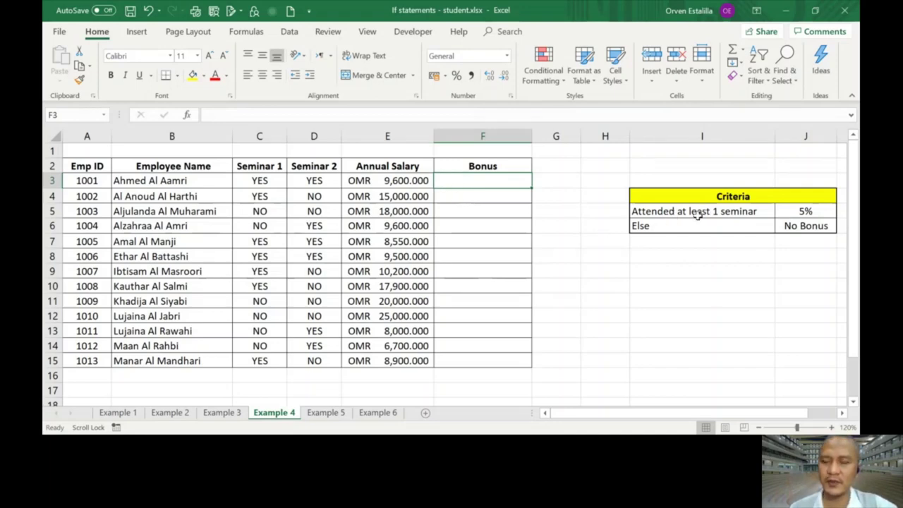
click(275, 181)
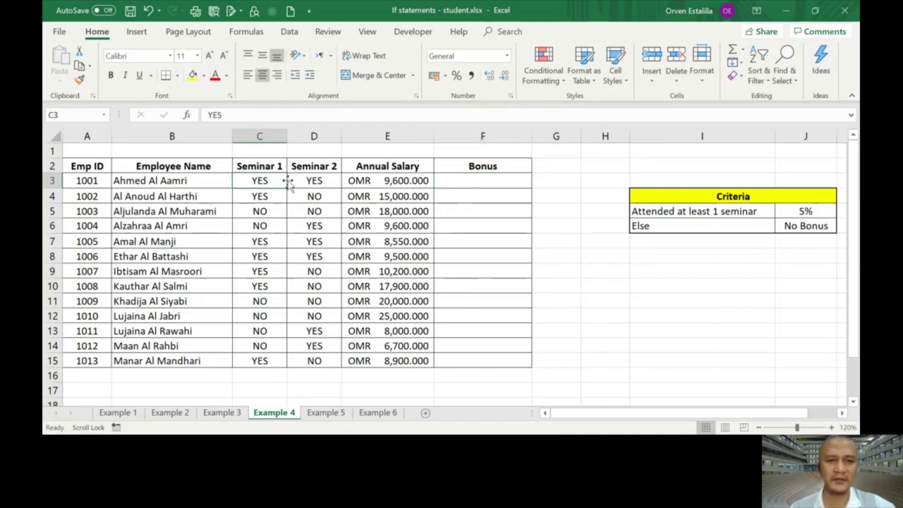
click(311, 180)
click(256, 180)
click(302, 180)
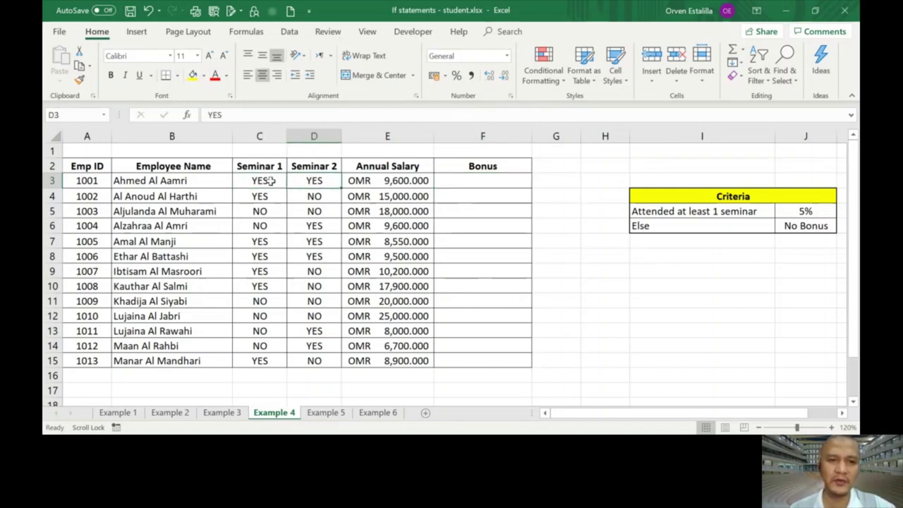
click(271, 181)
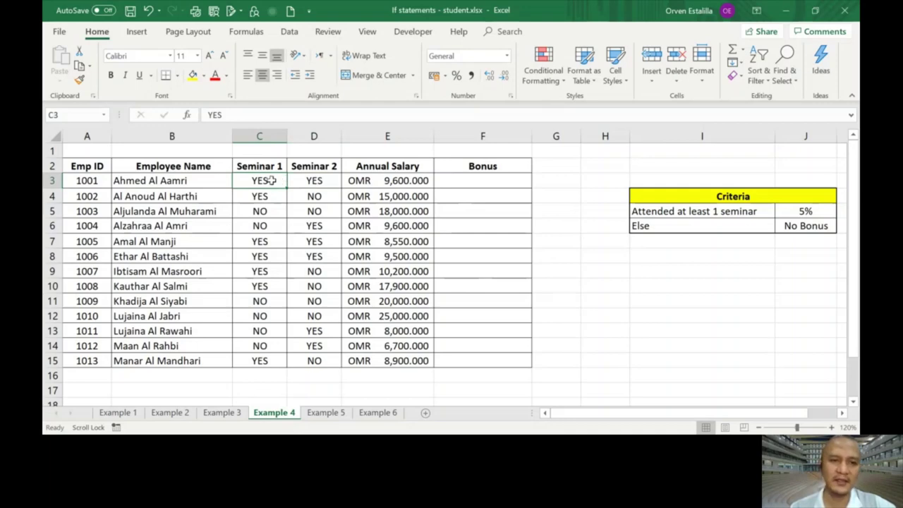
click(311, 181)
click(255, 181)
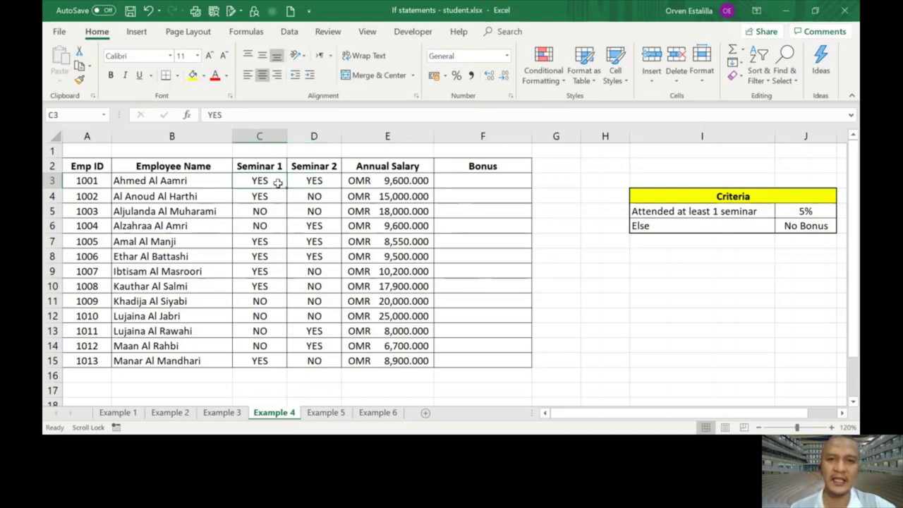
click(307, 182)
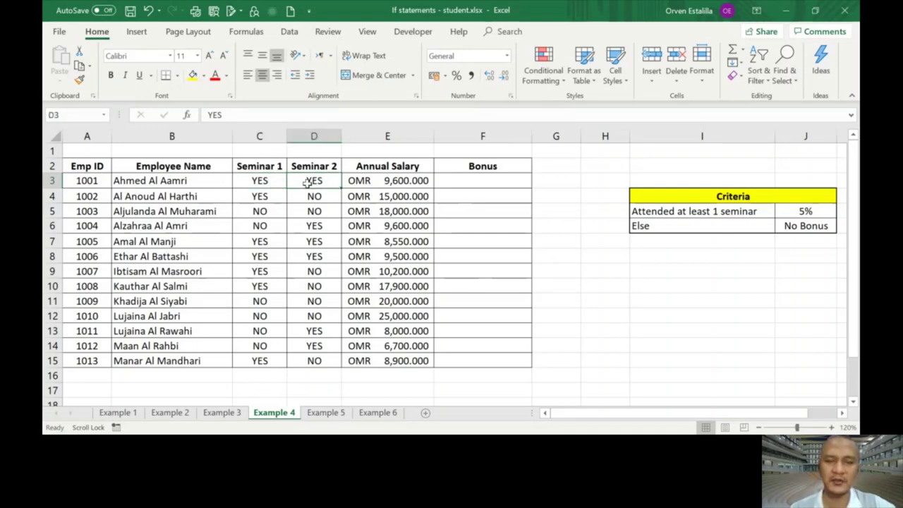
click(266, 184)
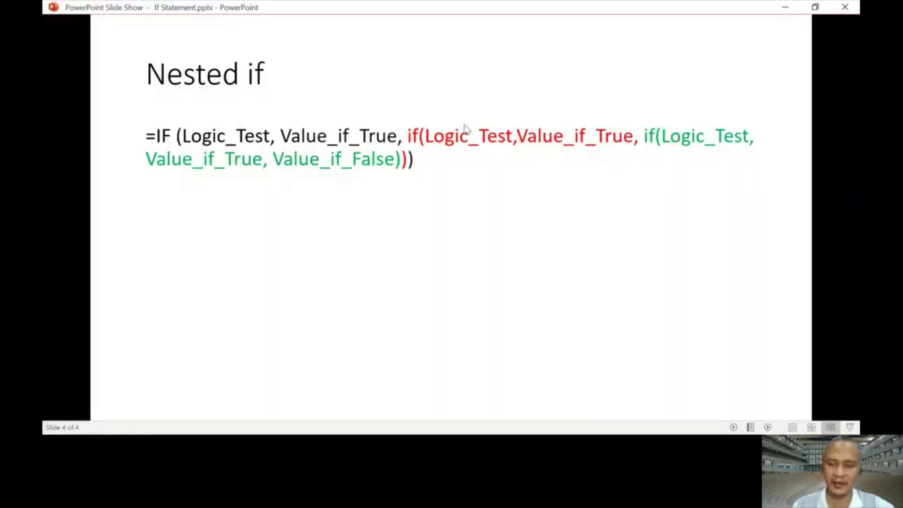
Step: Go back one slide in the slide show to the Logical Operators slide
key(Left)
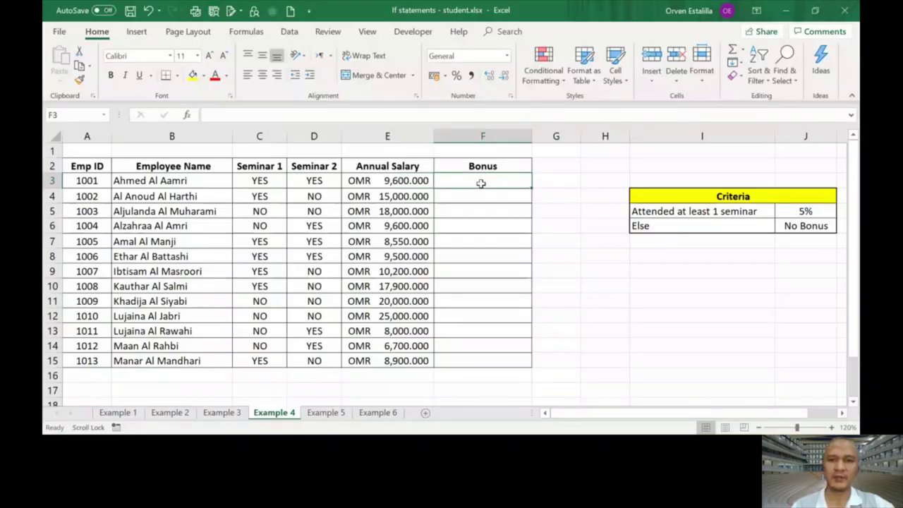
Step: In F3, enter =IF(OR(C3="YES",D3="YES"),$J$5*E3,"No Bonus") with J5 locked as absolute
text(=)
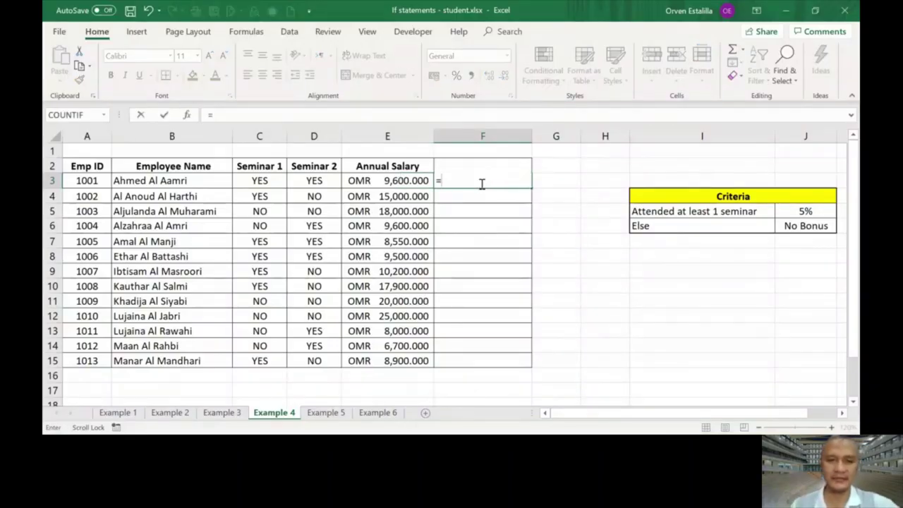
text(IF)
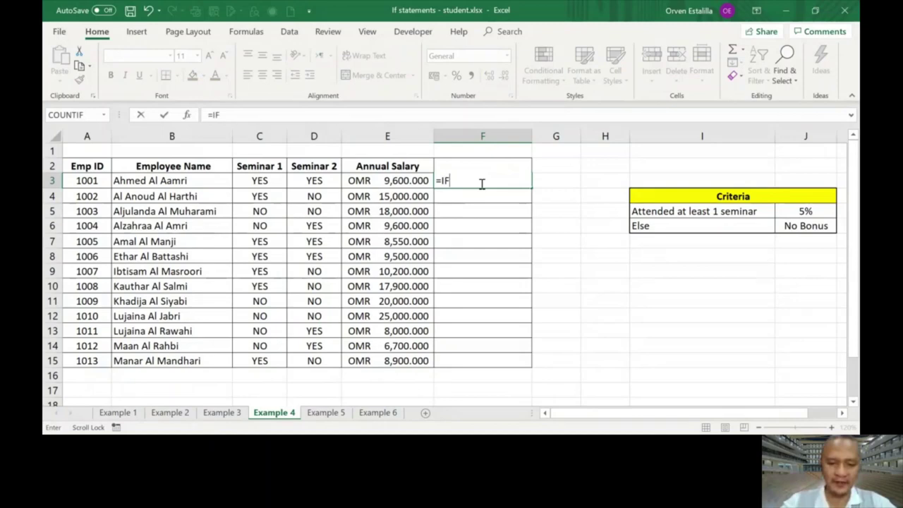
text(()
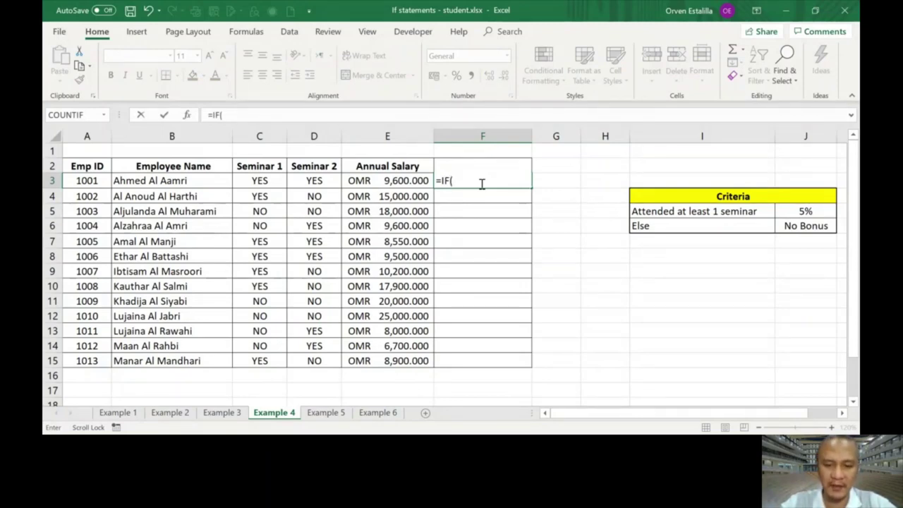
text(OR)
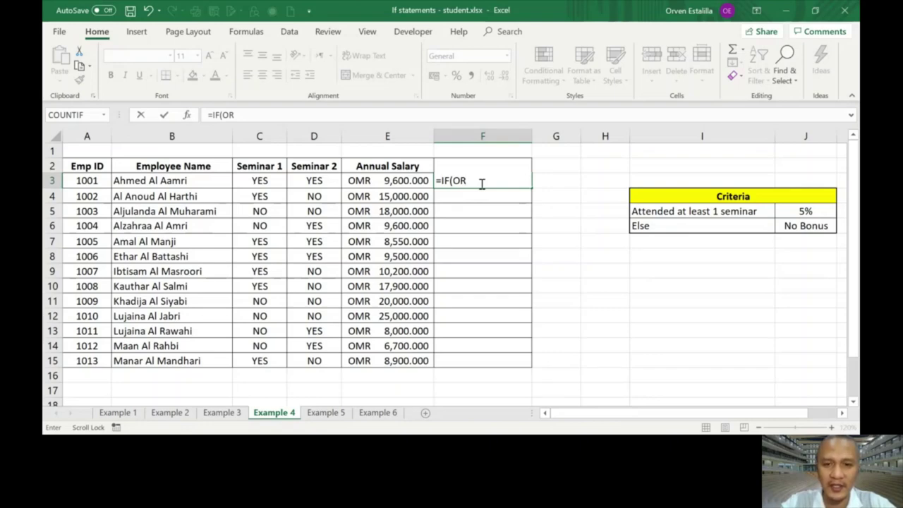
text(()
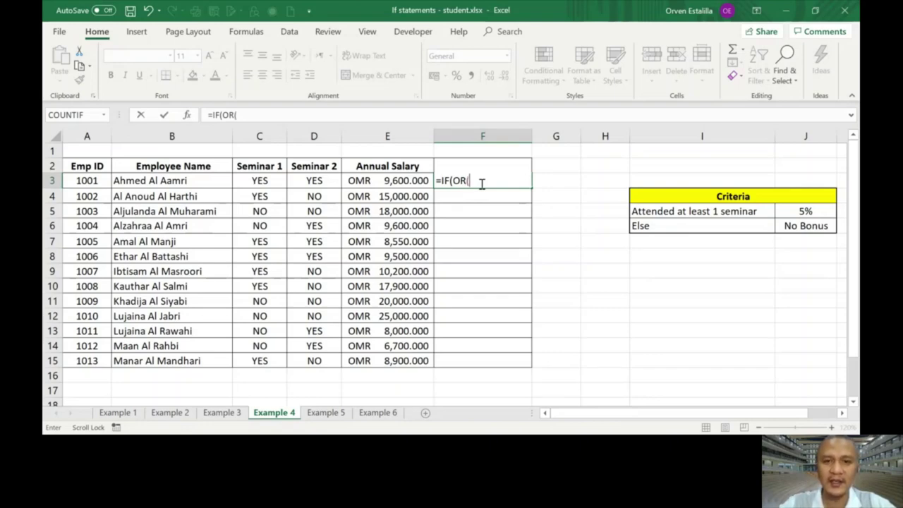
click(259, 182)
text(=)
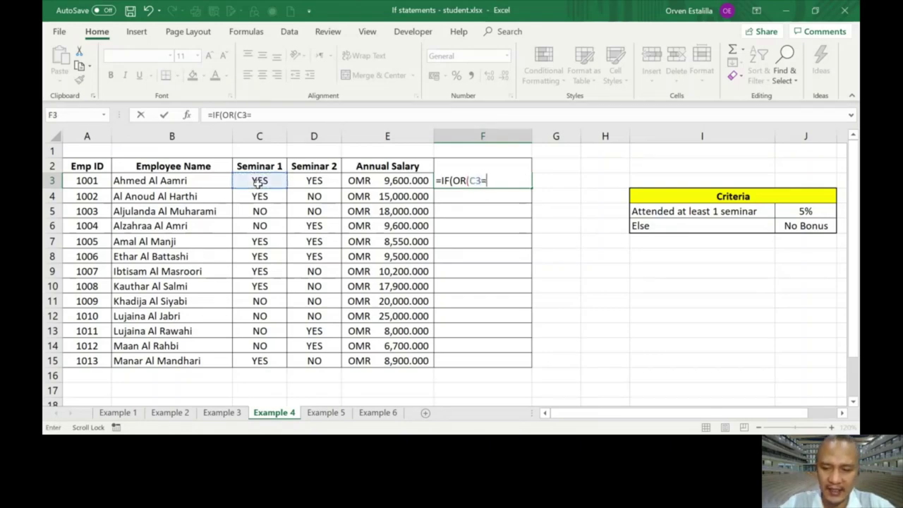
text("YES",)
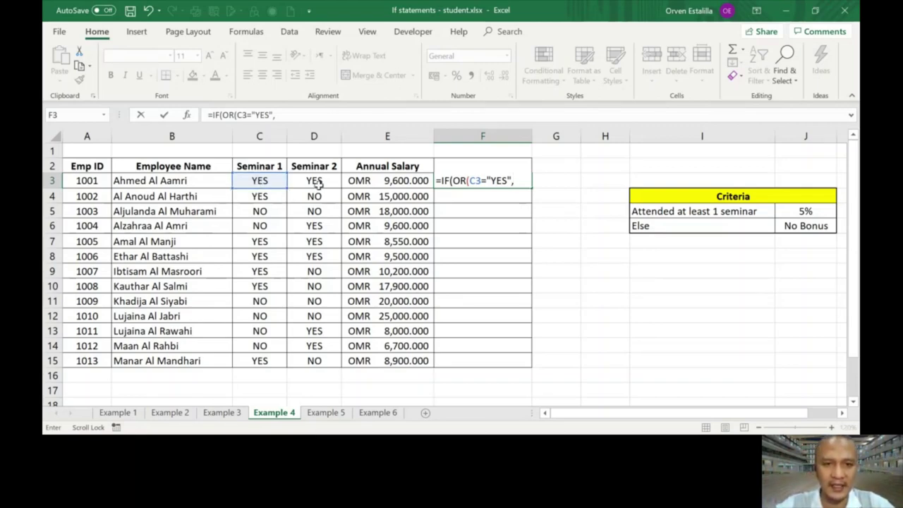
click(316, 182)
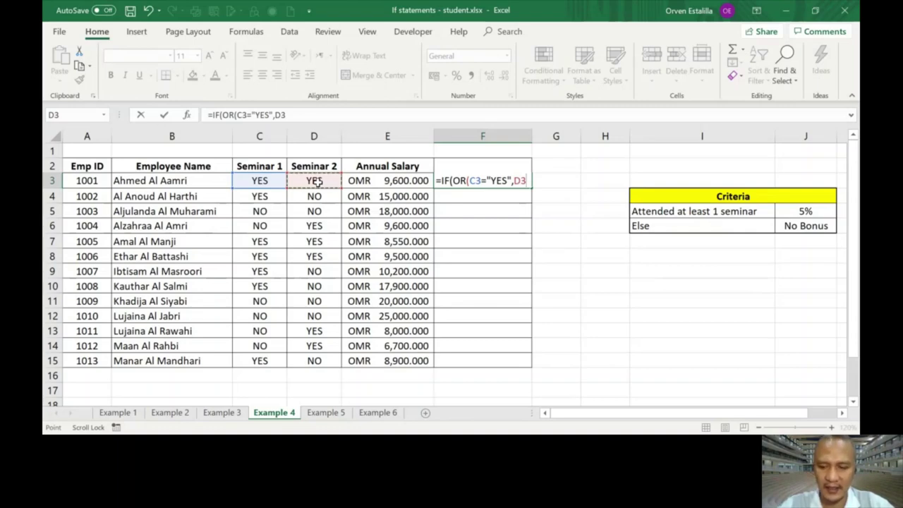
text(=")
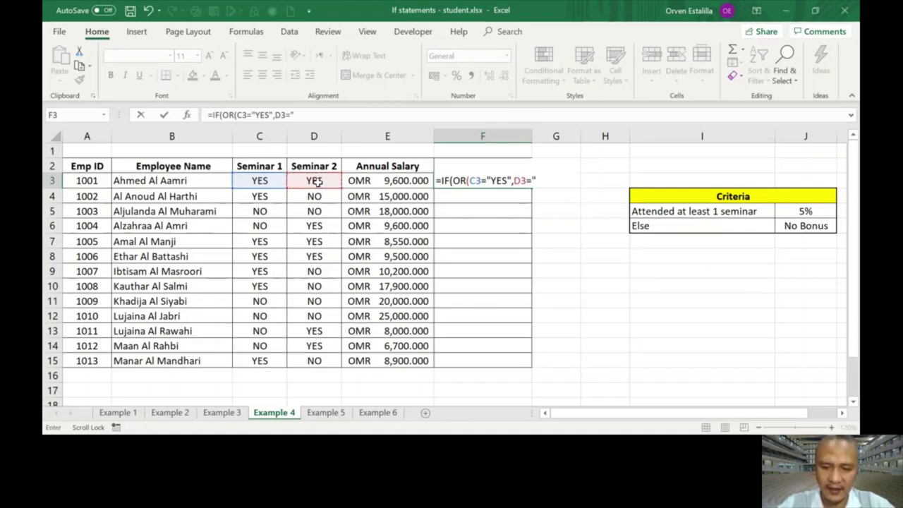
text(YES)
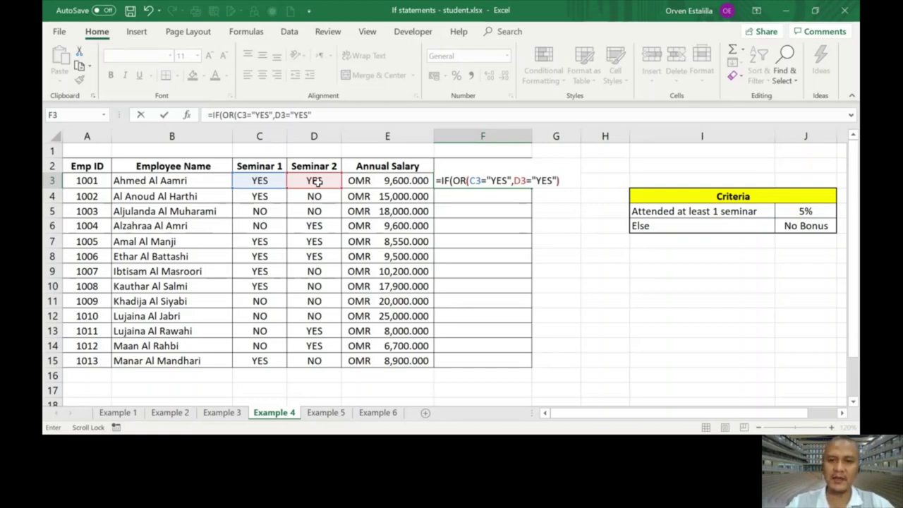
text("),)
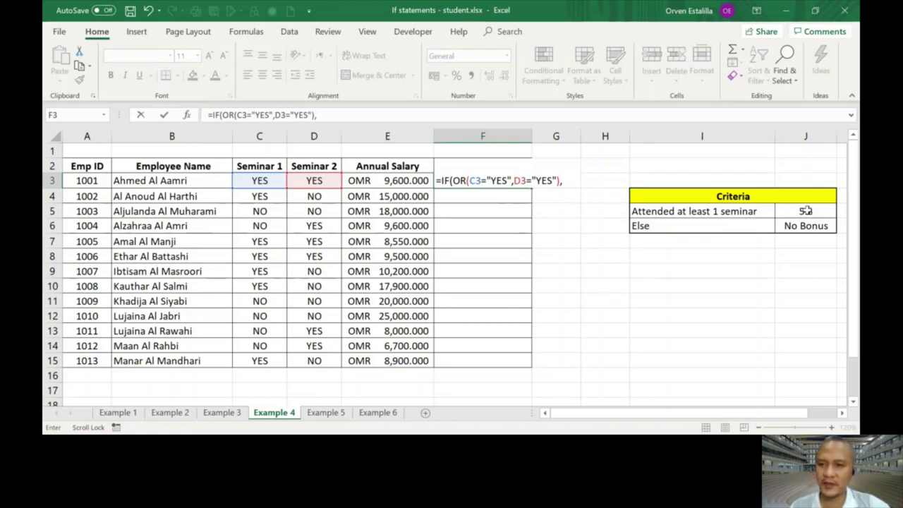
click(805, 211)
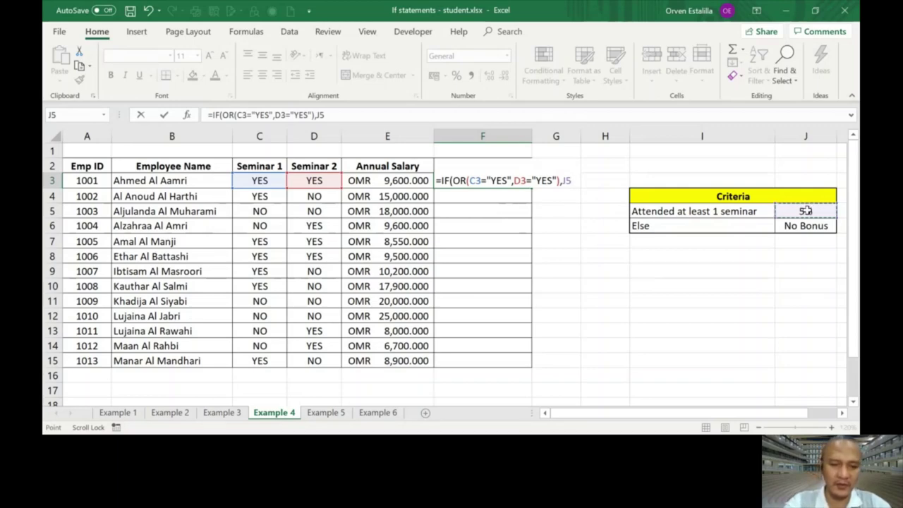
key(F4)
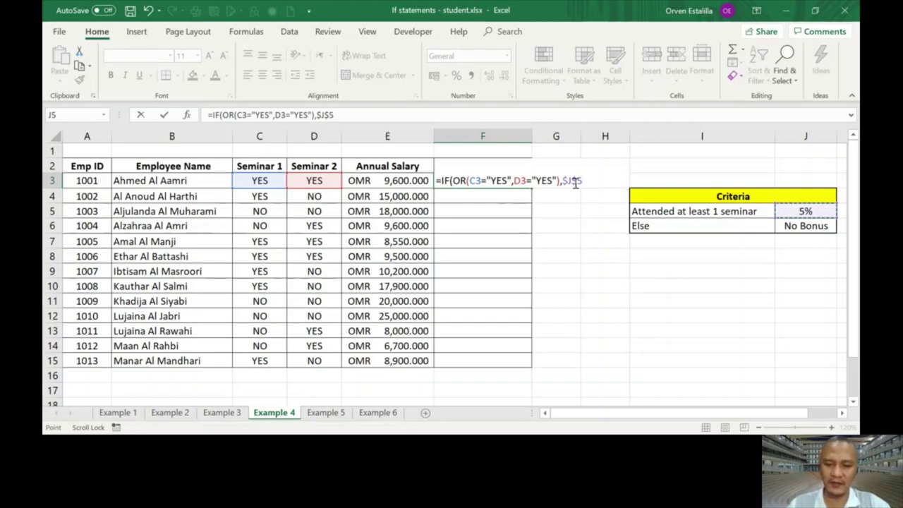
text(*)
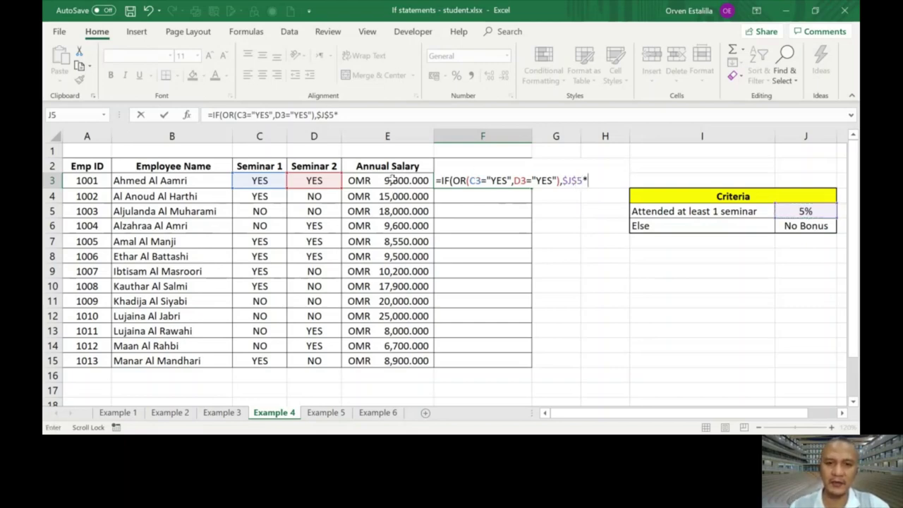
click(392, 179)
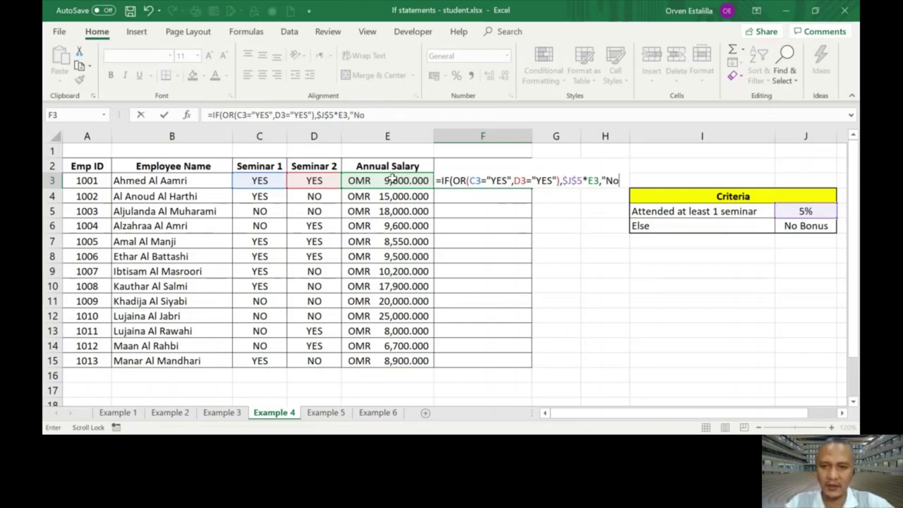
text(,"No Bonus")
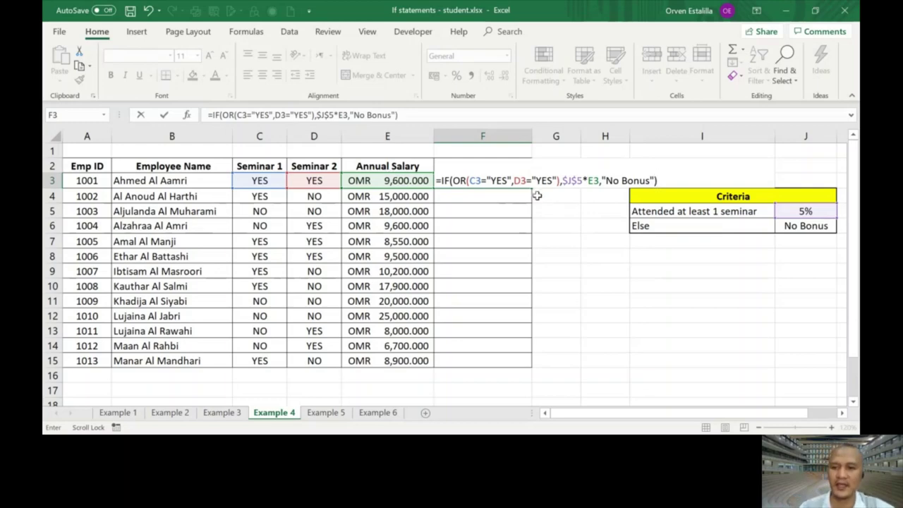
Step: Confirm the bonus formula in F3 and fill it down to F15
key(Return)
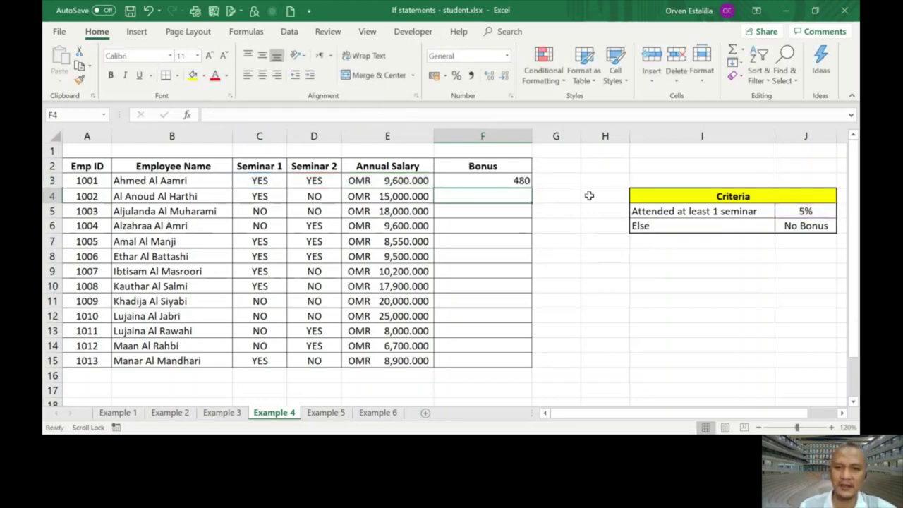
click(498, 179)
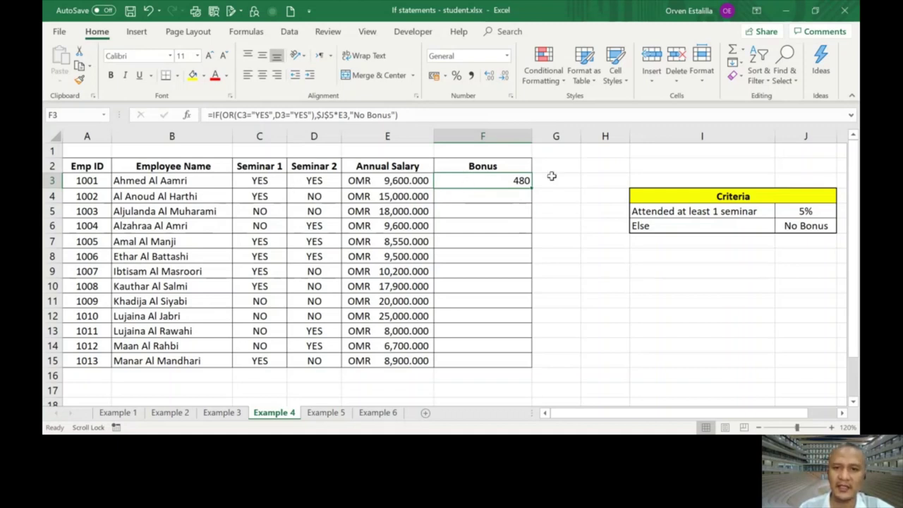
drag(531, 189, 524, 368)
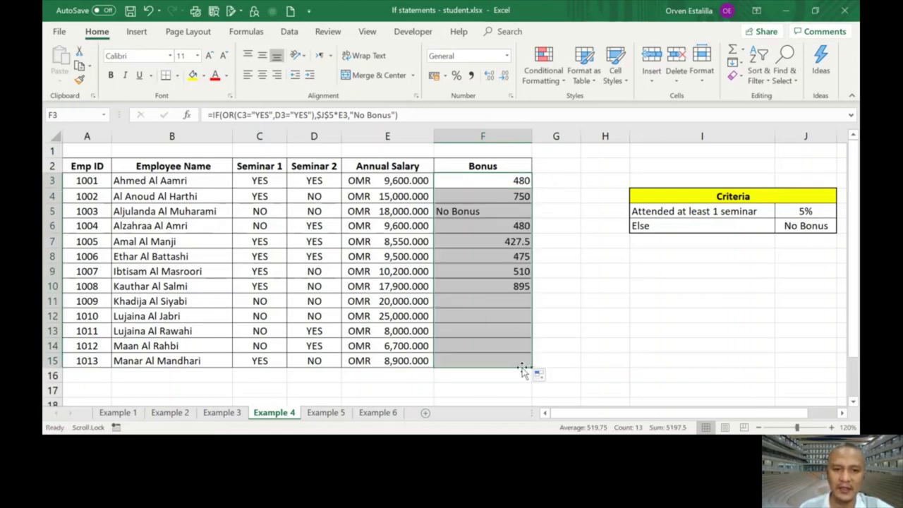
Step: Check the No Bonus results against the NO/NO seminar rows 5, 11 and 12
click(464, 213)
drag(262, 210, 306, 208)
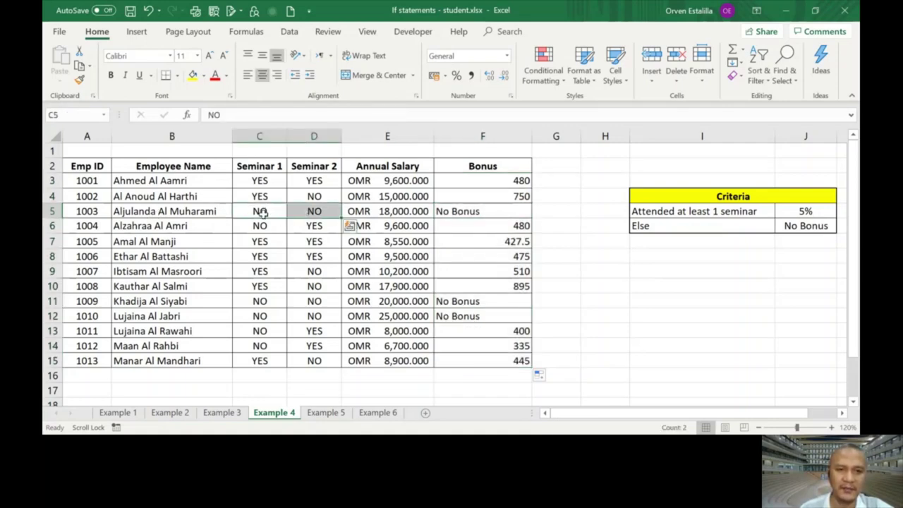
click(314, 213)
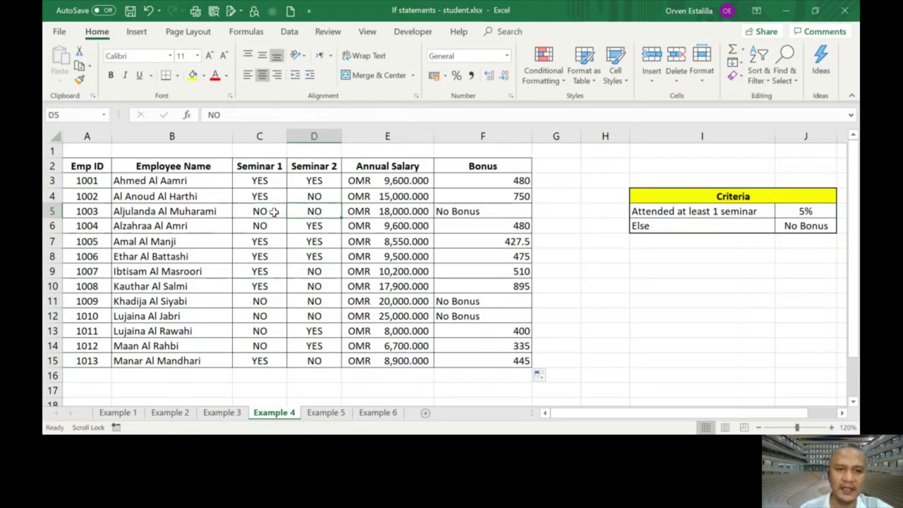
mouse_move(274, 212)
mouse_down()
mouse_move(312, 216)
mouse_move(282, 215)
mouse_up()
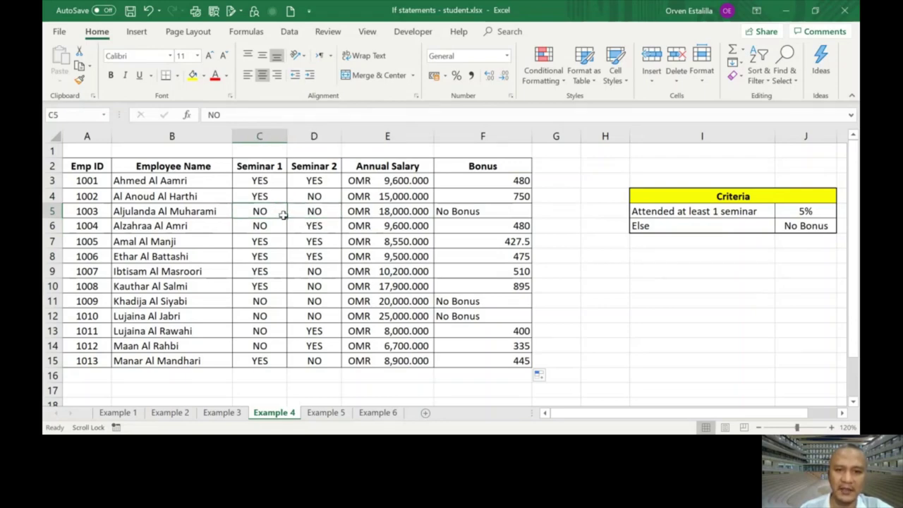
drag(477, 300, 477, 312)
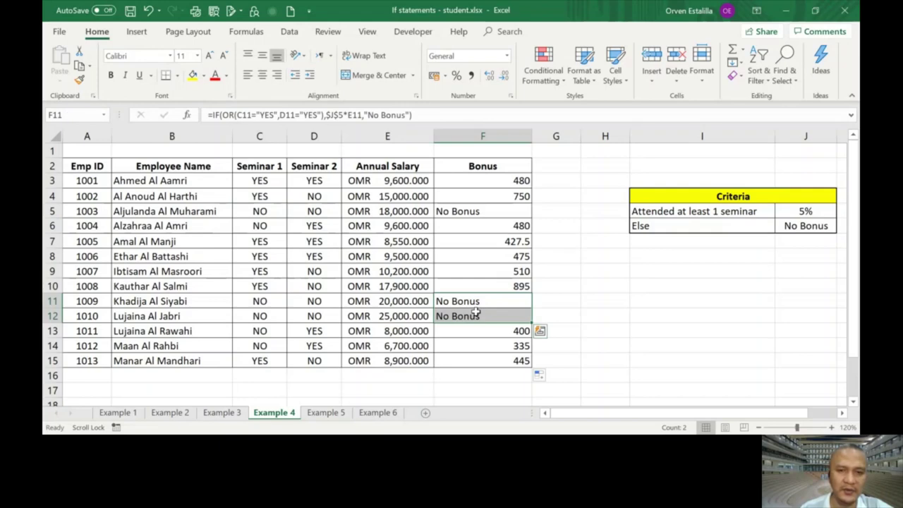
click(502, 180)
Step: Copy E3's OMR accounting format onto the Bonus cells F3:F15 with Format Painter
click(364, 181)
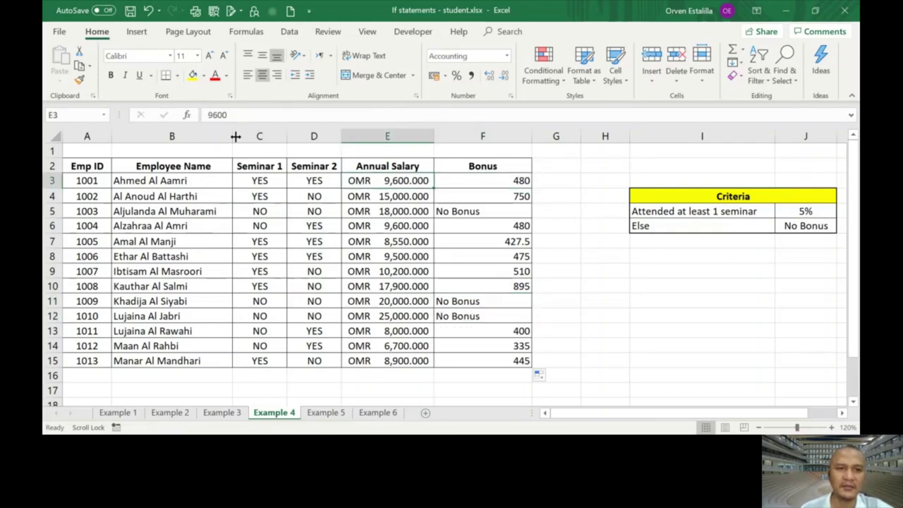
click(80, 82)
mouse_move(471, 183)
mouse_down()
mouse_move(492, 304)
mouse_move(485, 359)
mouse_up()
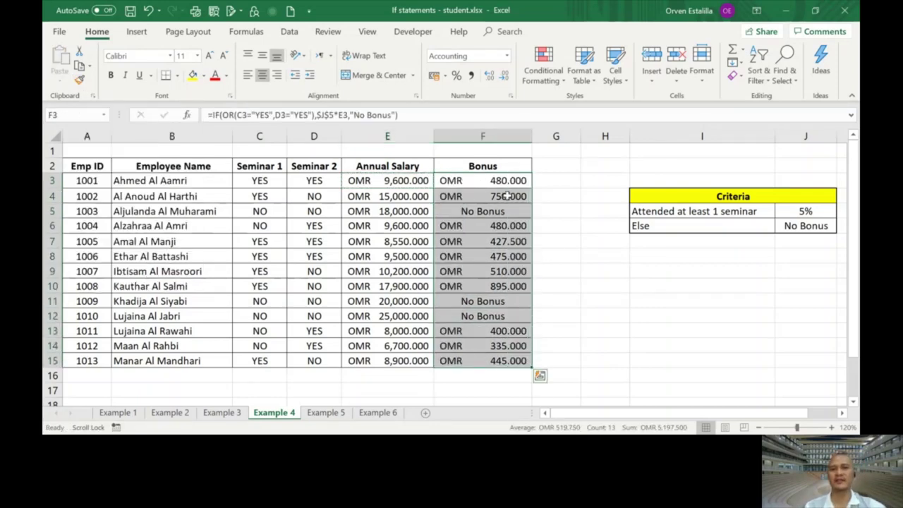